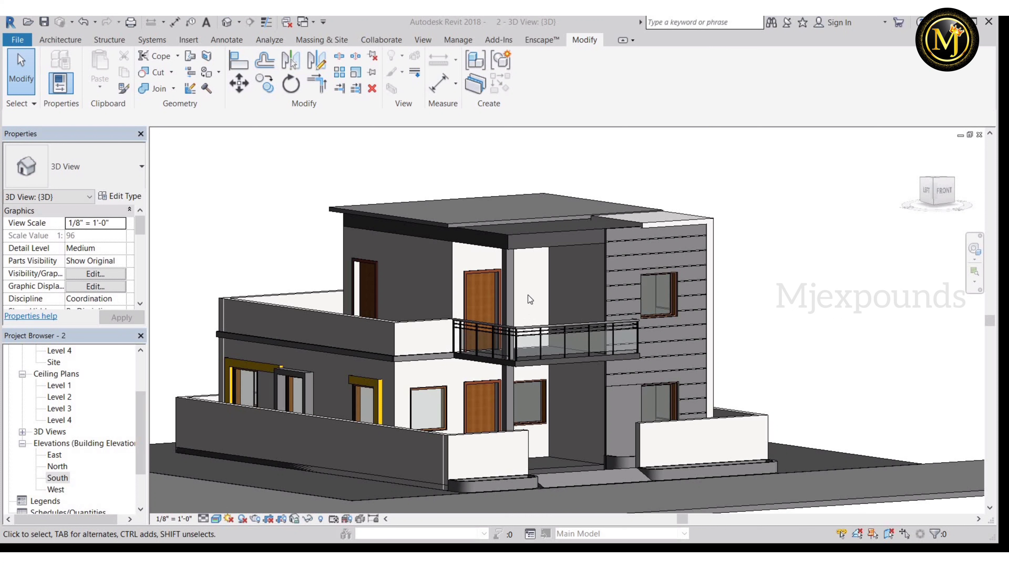
Start an in-place model in the Air Terminals category from the South elevation and accept its name.
scroll(525, 312, "up", 3)
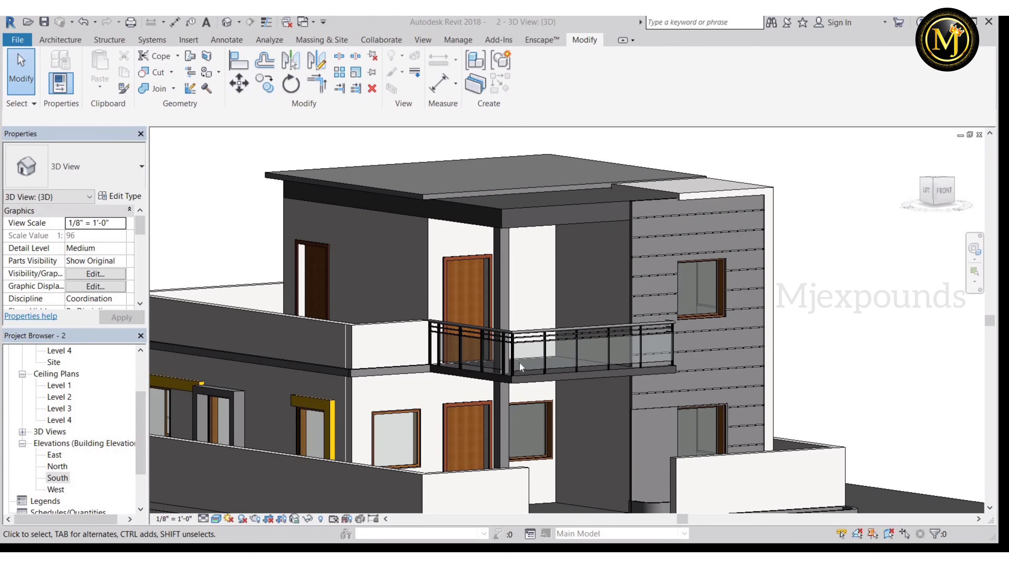
scroll(511, 308, "up", 2)
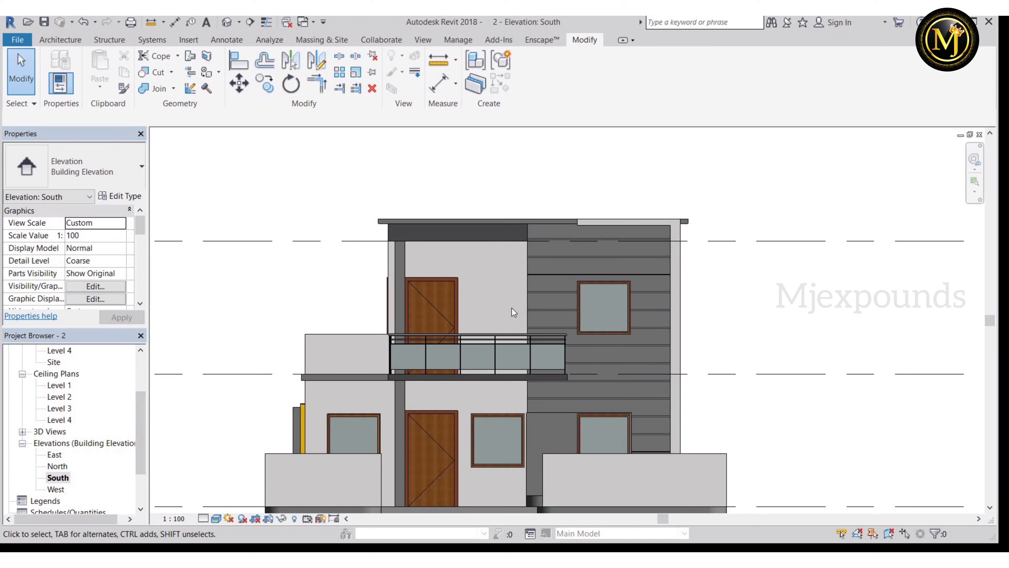
left_click(58, 42)
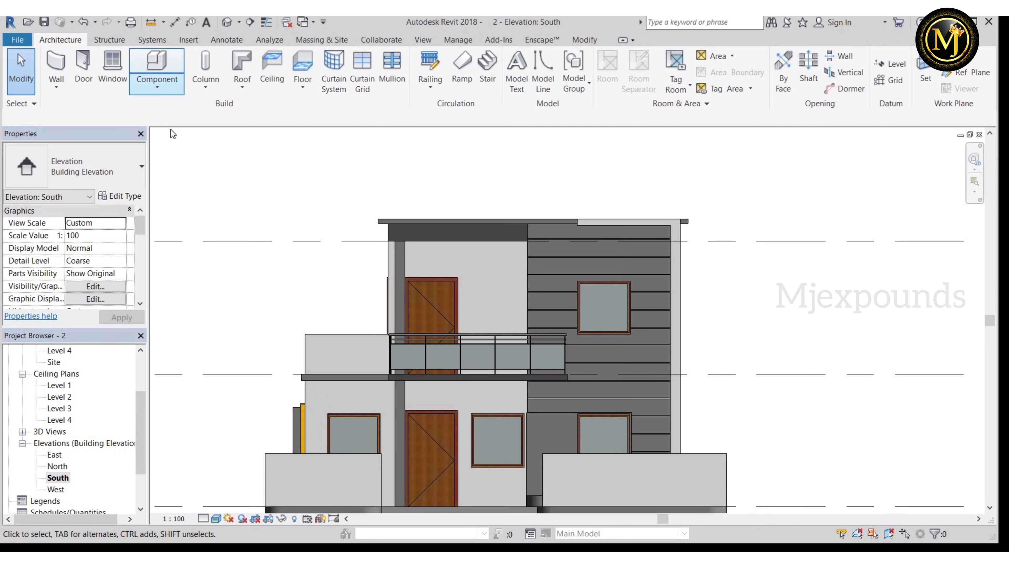
left_click(157, 84)
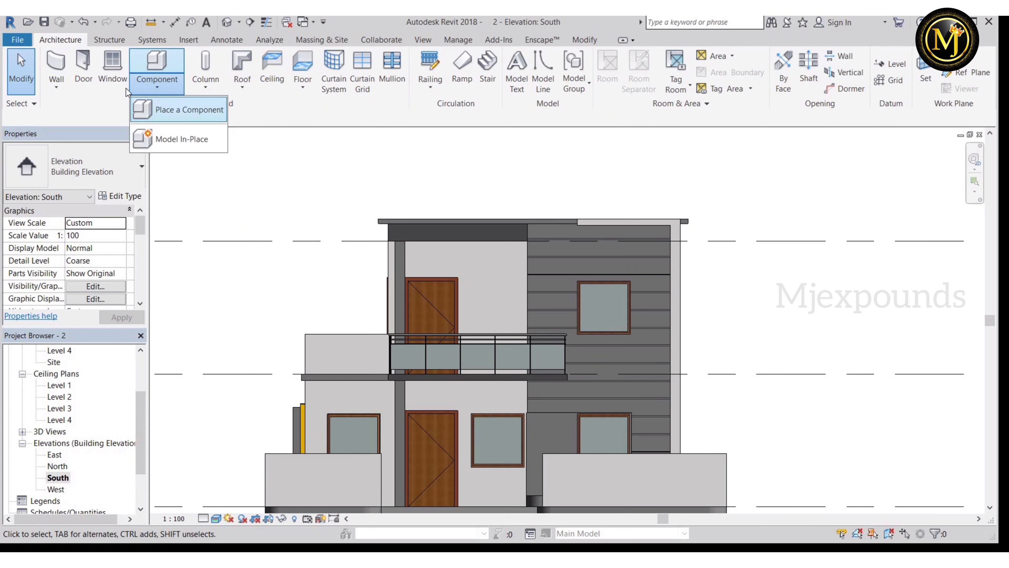
left_click(177, 138)
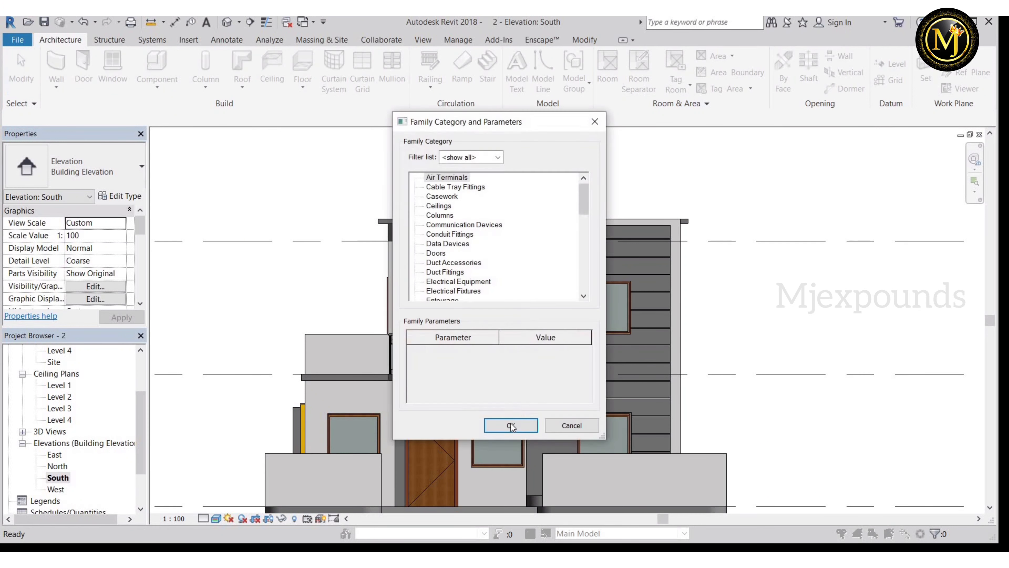
left_click(511, 425)
left_click(502, 307)
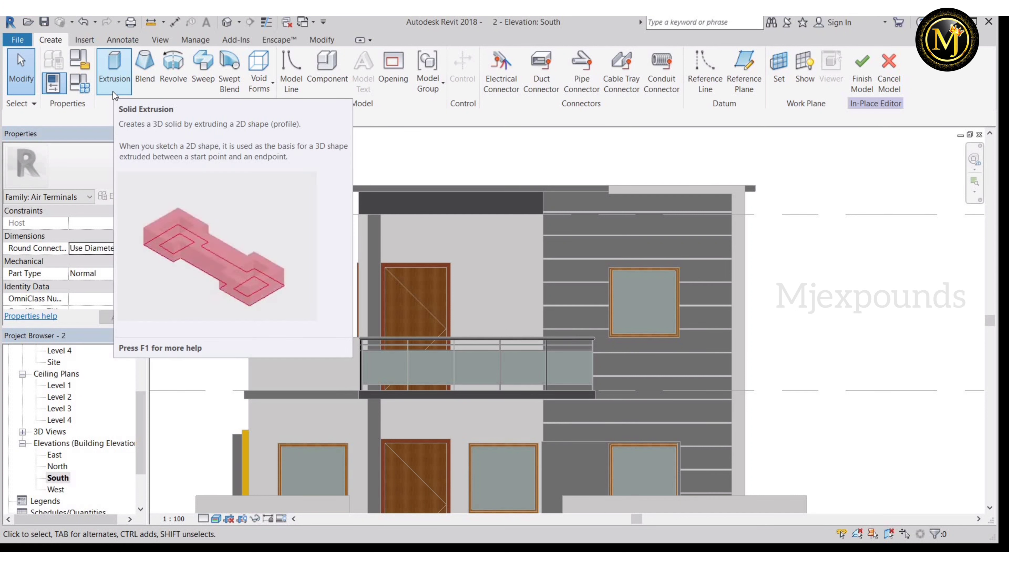
Start a solid extrusion using the face of the upper-floor parapet wall as its work plane.
left_click(113, 94)
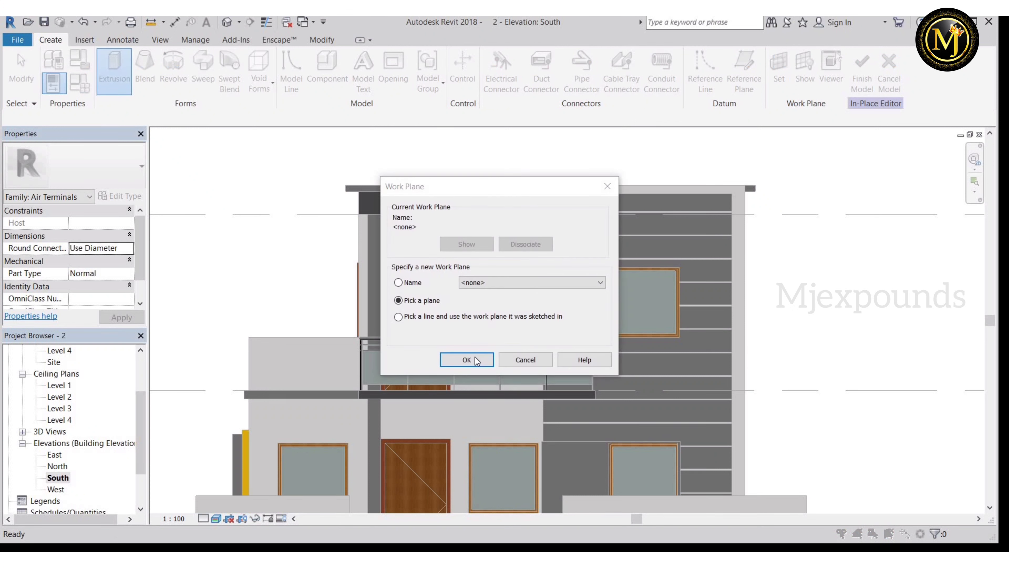
key("Return")
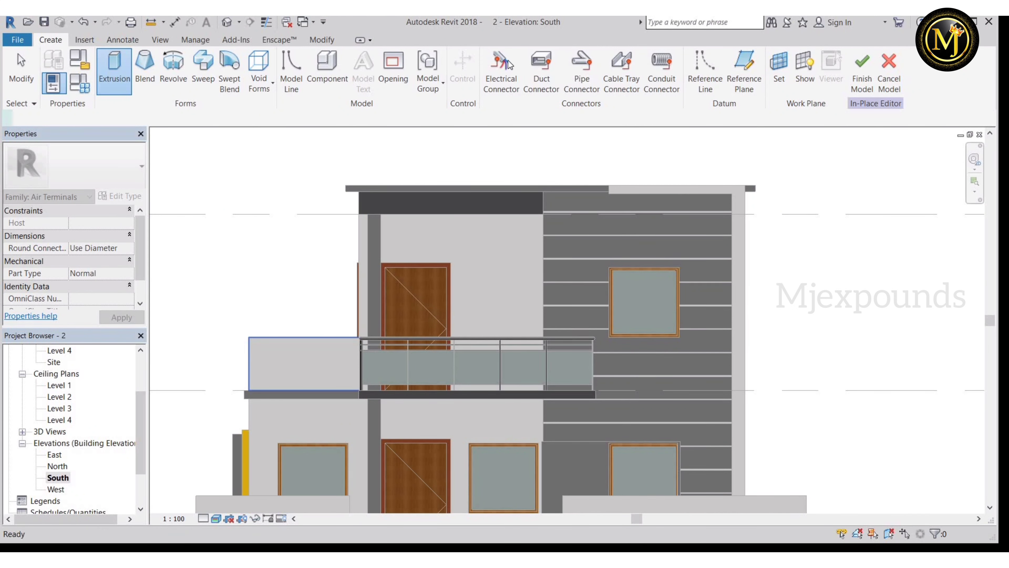
left_click(305, 364)
Sketch a rectangle about 14' 3" by 12' 2" from the roof edge to the balcony slab's lower corner, and finish the extrusion 1' deep.
left_click(500, 61)
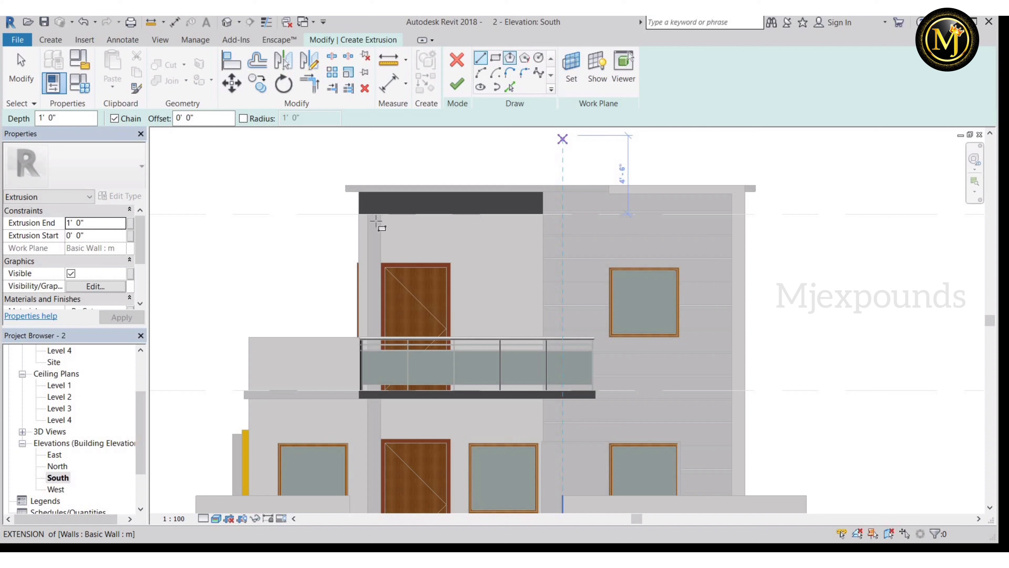
scroll(375, 220, "up", 2)
left_click(337, 175)
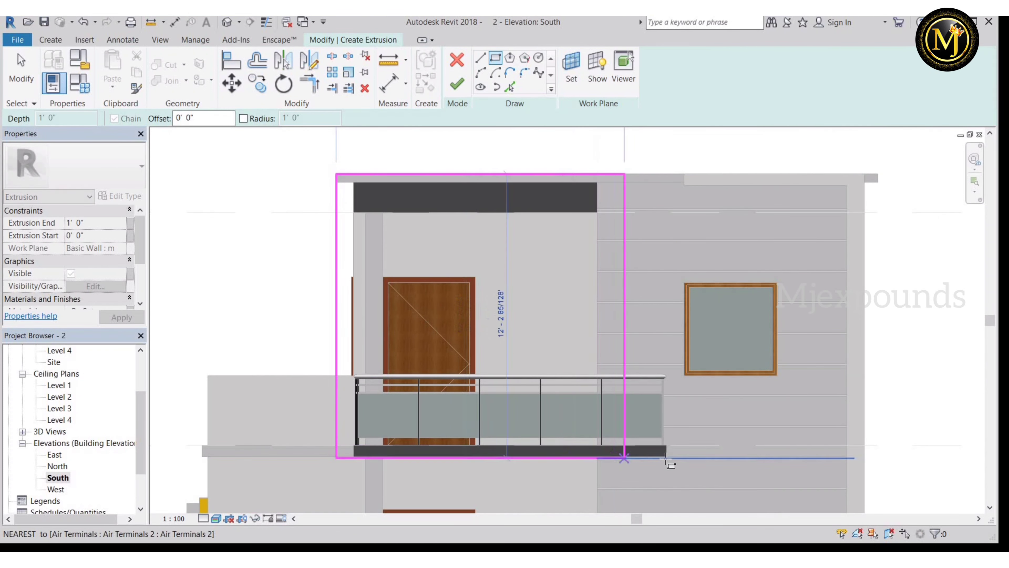
left_click(661, 458)
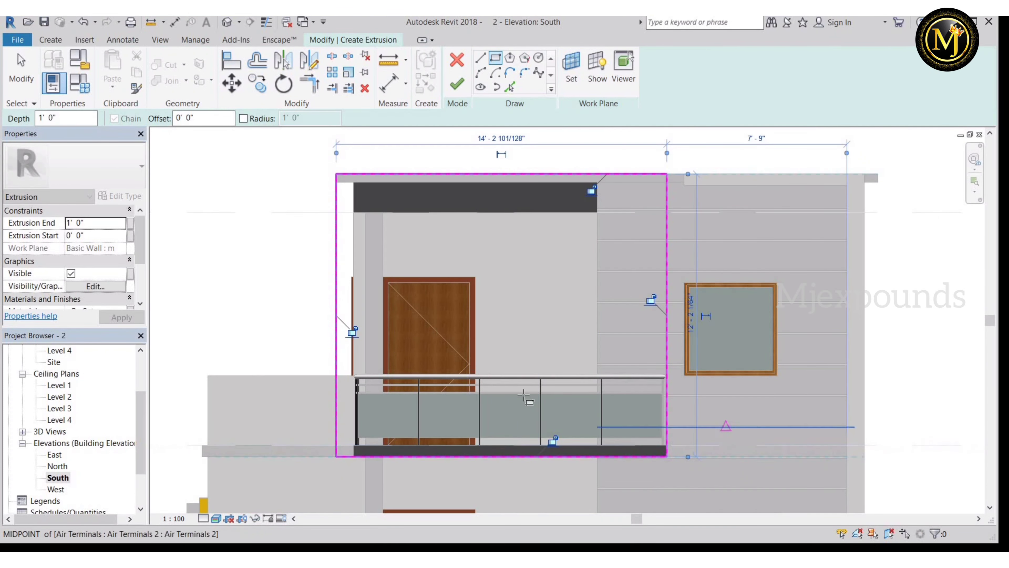
scroll(496, 345, "down", 1)
scroll(477, 324, "down", 1)
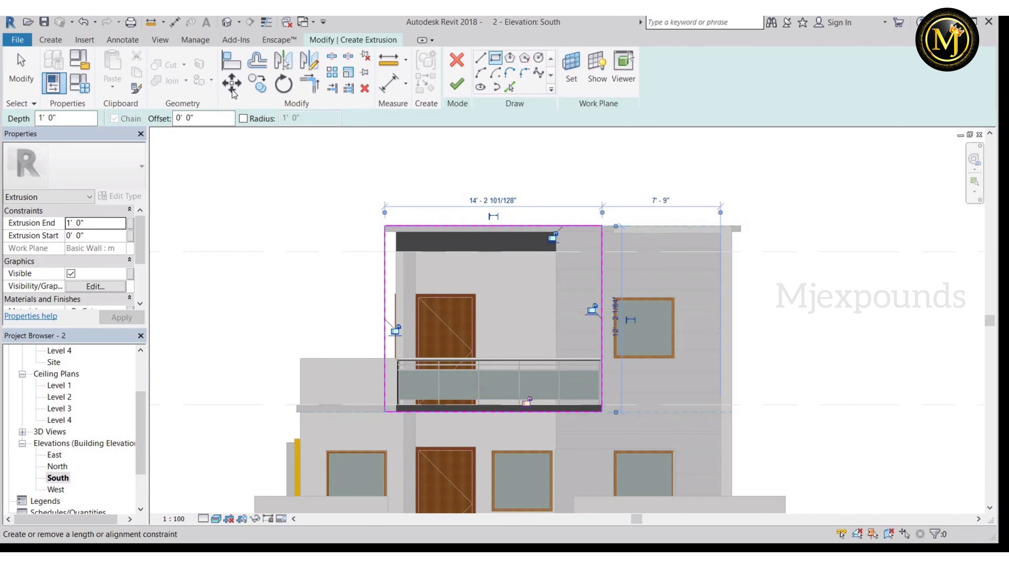
left_click(226, 22)
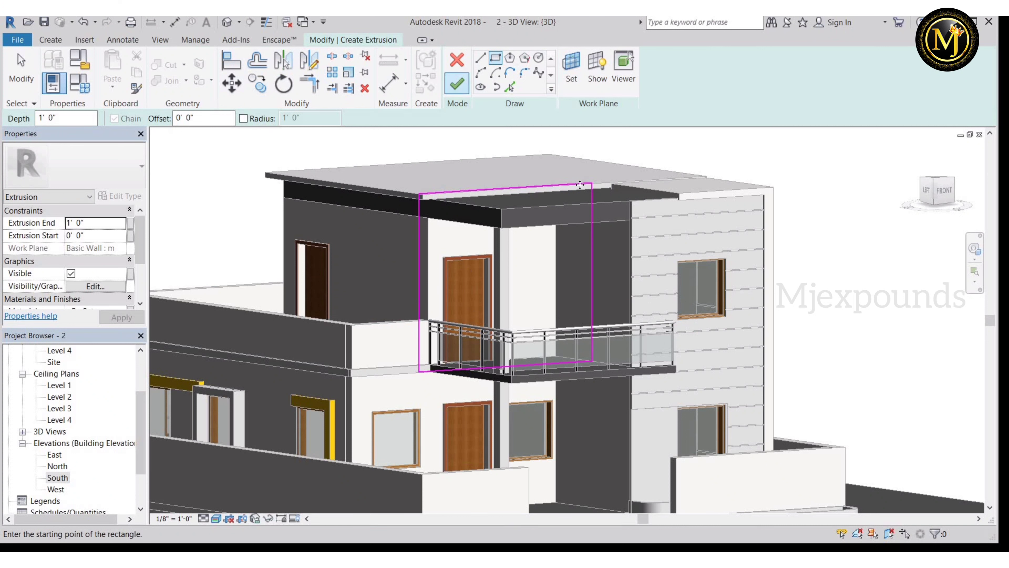
left_click(457, 83)
In the 3D view, stretch the extrusion's front face forward past the balcony to a depth of about 11' 6".
scroll(568, 274, "down", 1)
middle_click_drag(567, 278, 581, 310, "shift")
scroll(582, 309, "up", 2)
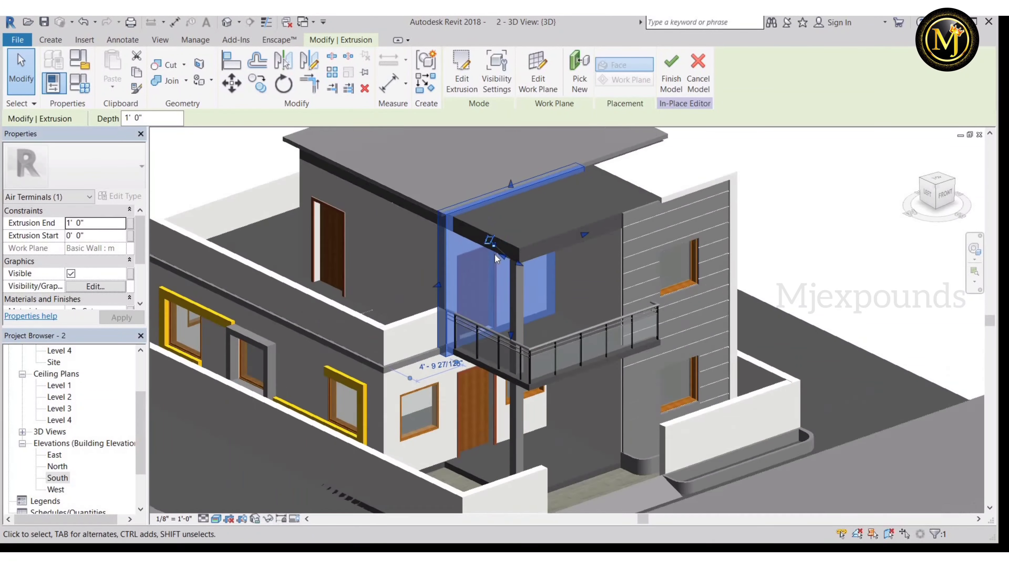
left_click_drag(584, 309, 615, 329)
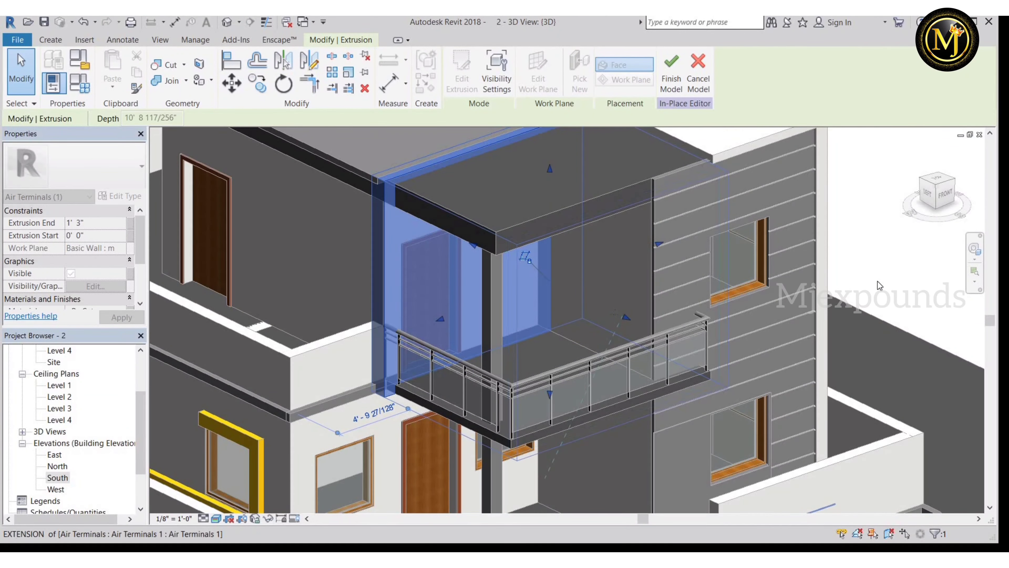
left_click(819, 330)
Examine how the extruded block encloses the balcony and meets the roof and walls.
scroll(701, 230, "down", 3)
middle_click_drag(708, 235, 601, 375, "shift")
scroll(601, 375, "up", 1)
scroll(361, 231, "up", 2)
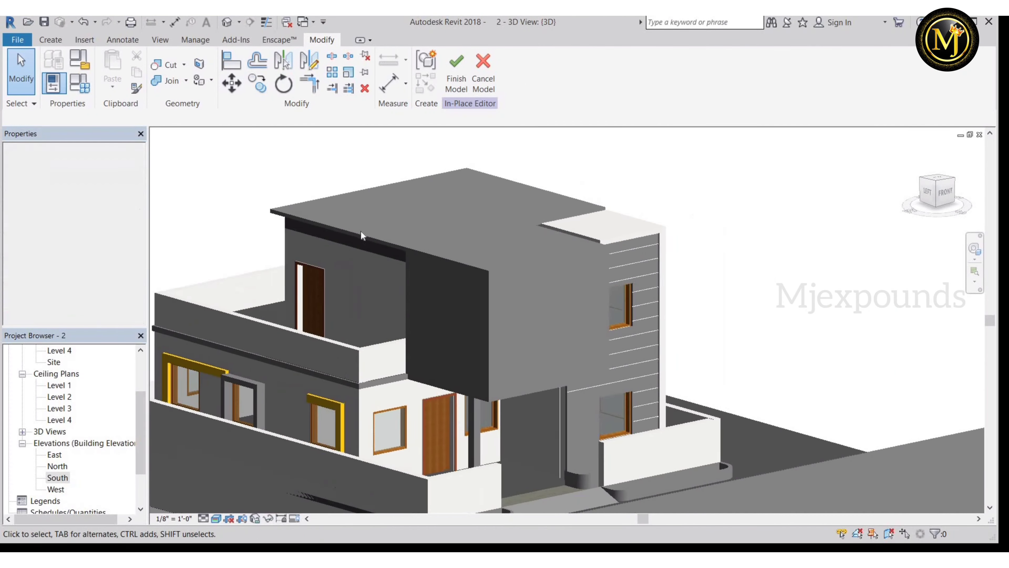
scroll(337, 237, "up", 3)
scroll(338, 241, "up", 3)
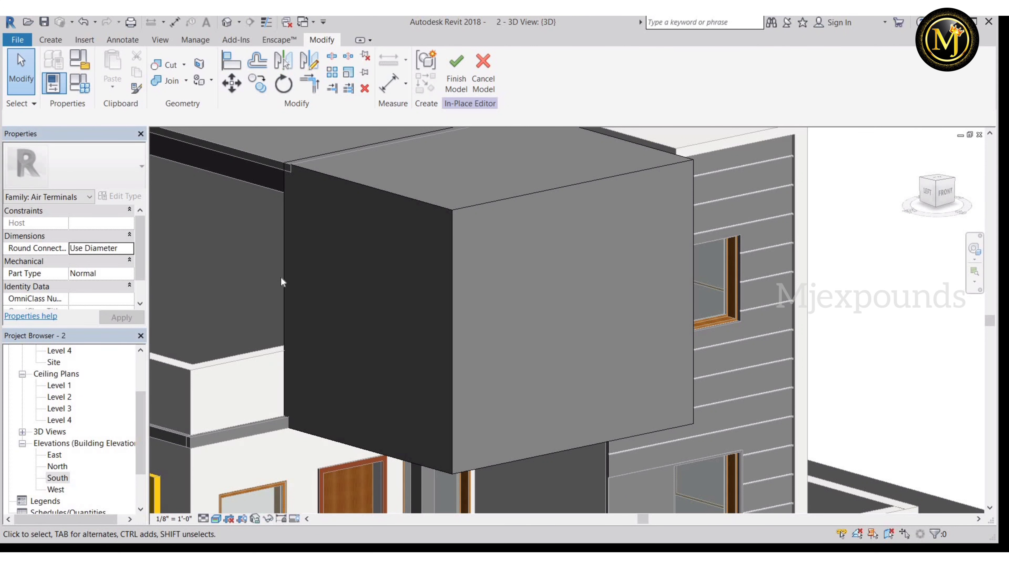
scroll(338, 382, "down", 2)
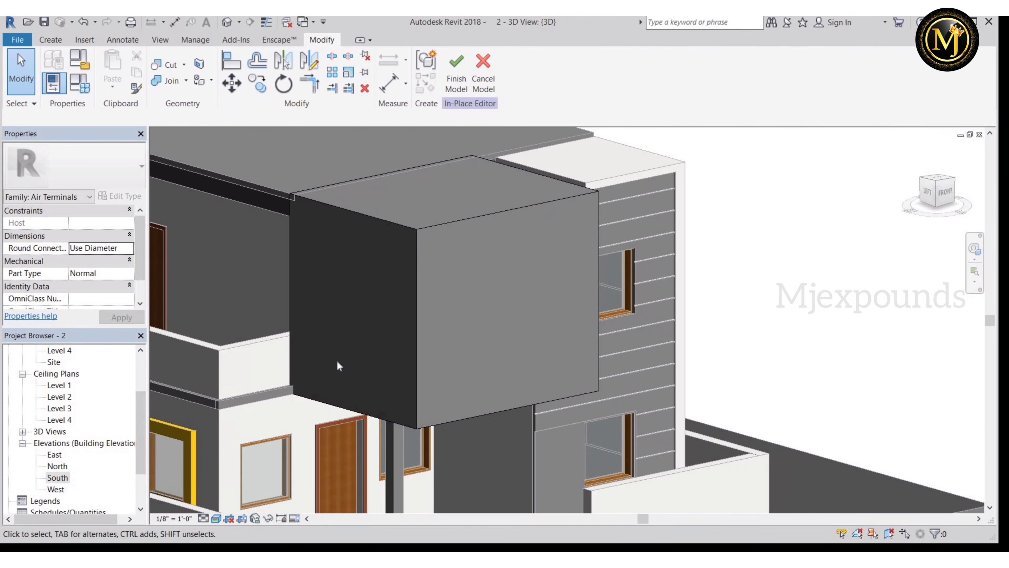
left_click(509, 321)
scroll(501, 324, "up", 1)
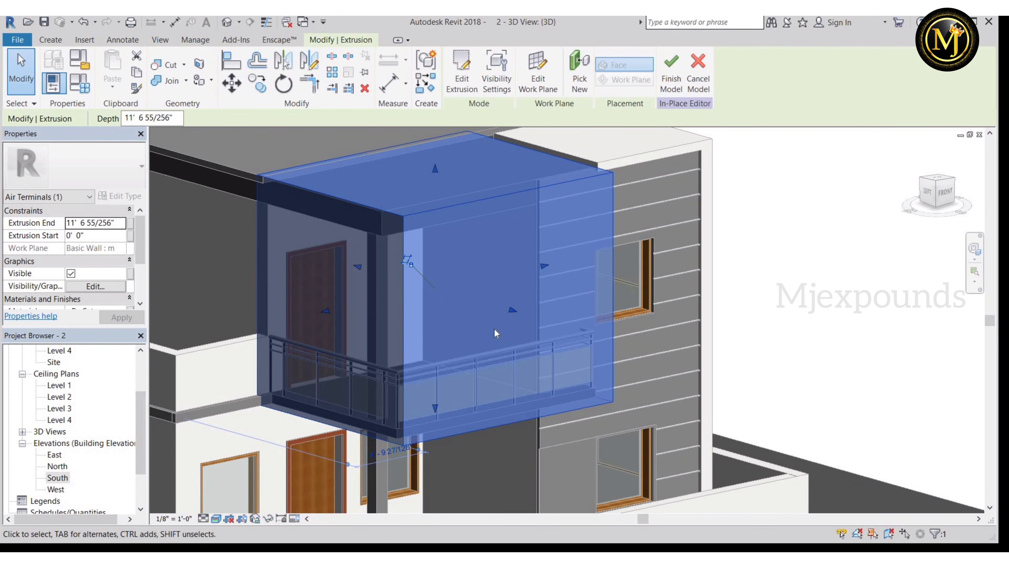
scroll(553, 307, "down", 2)
key("Escape")
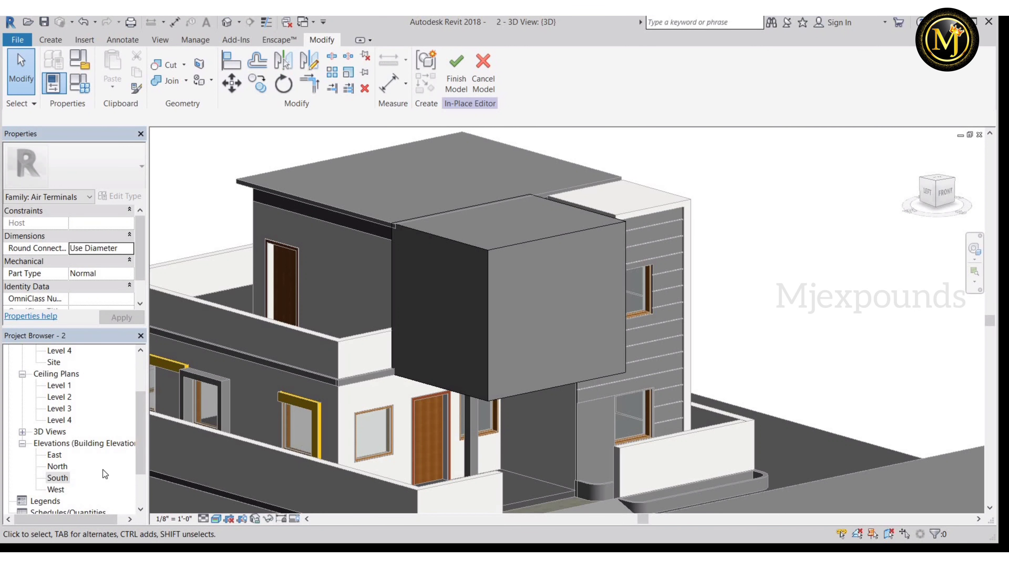
In the South elevation, start a void extrusion using the block's front face as its work plane.
double_click(57, 477)
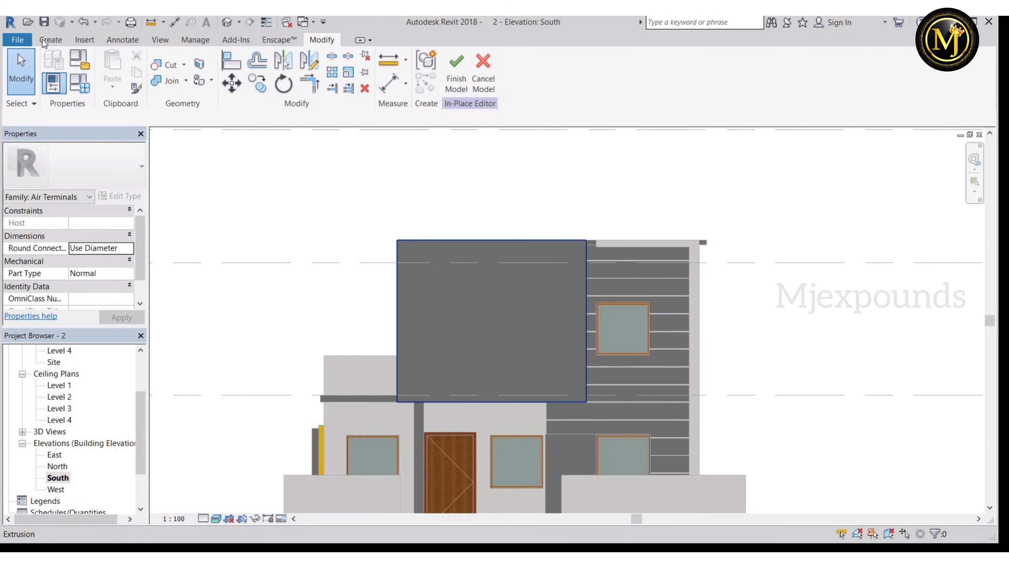
left_click(51, 41)
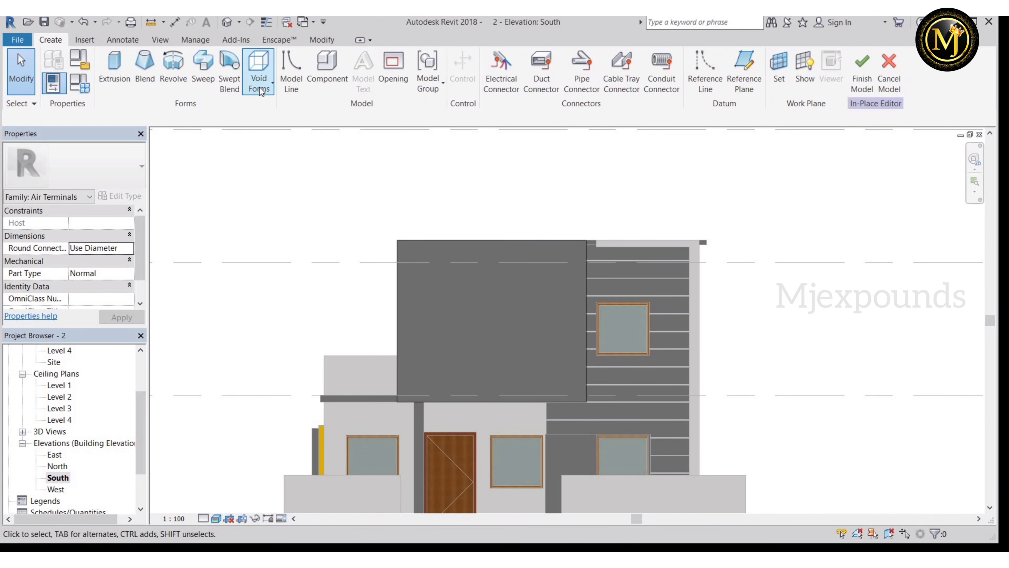
left_click(262, 91)
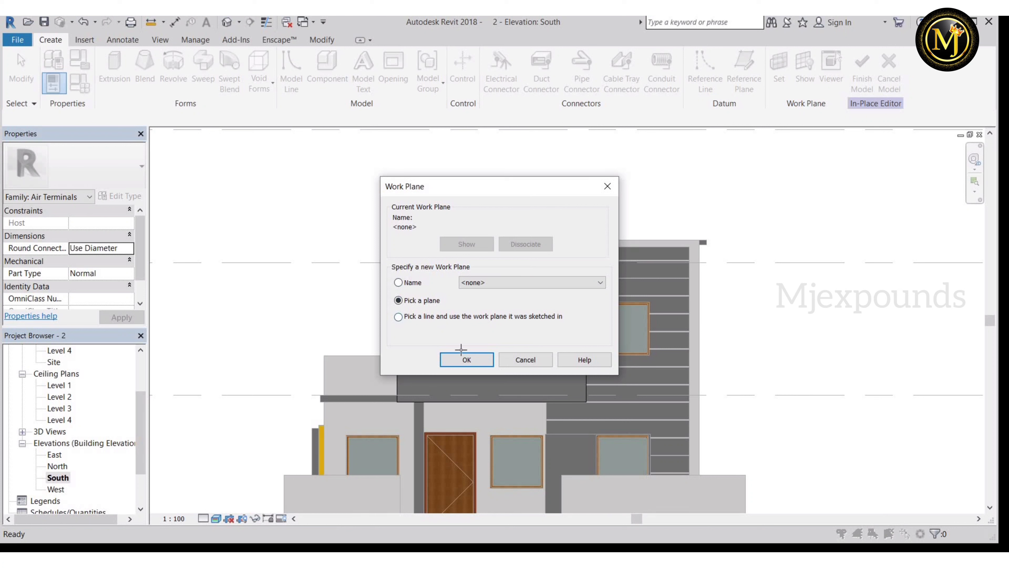
left_click(463, 358)
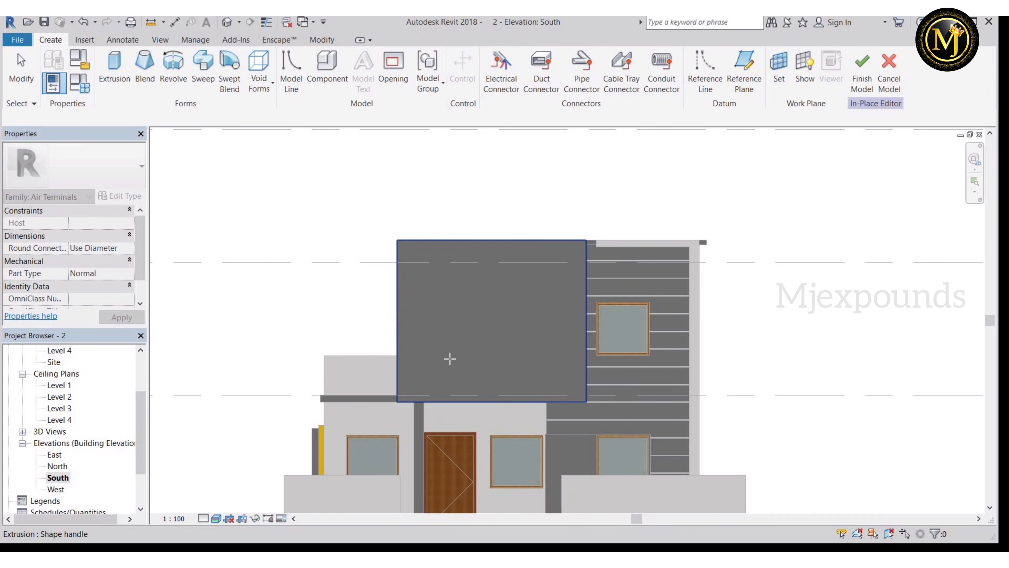
left_click(469, 372)
Sketch a void rectangle about 12' by 10' 4" on the block's front, overhanging its outer side edge.
scroll(467, 376, "up", 1)
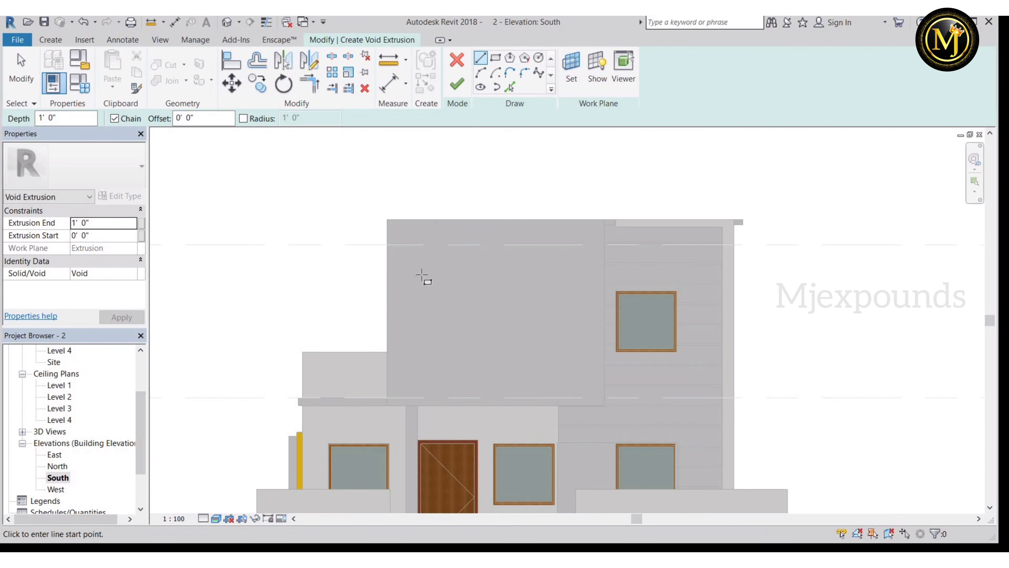
scroll(421, 272, "up", 2)
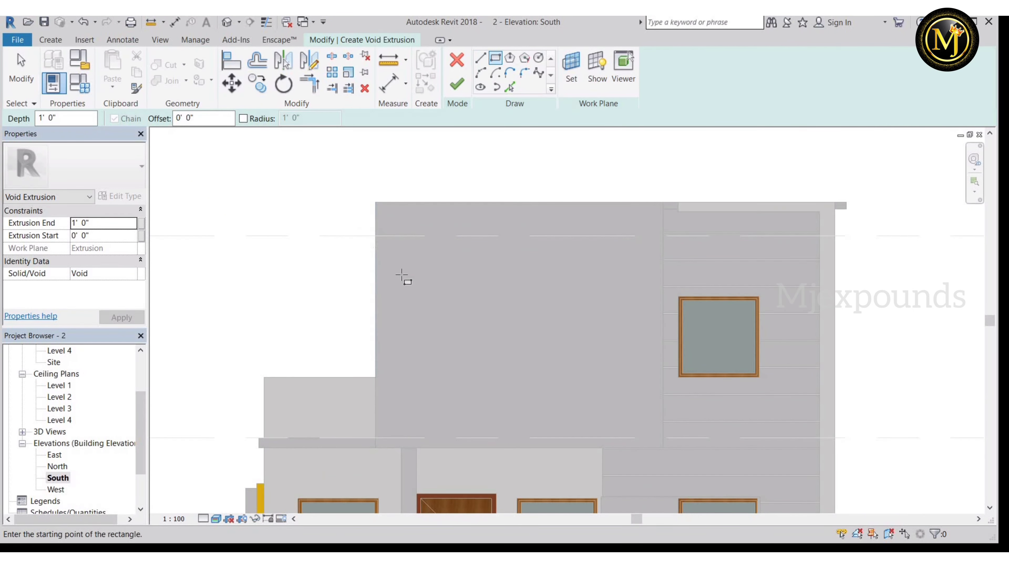
left_click(360, 214)
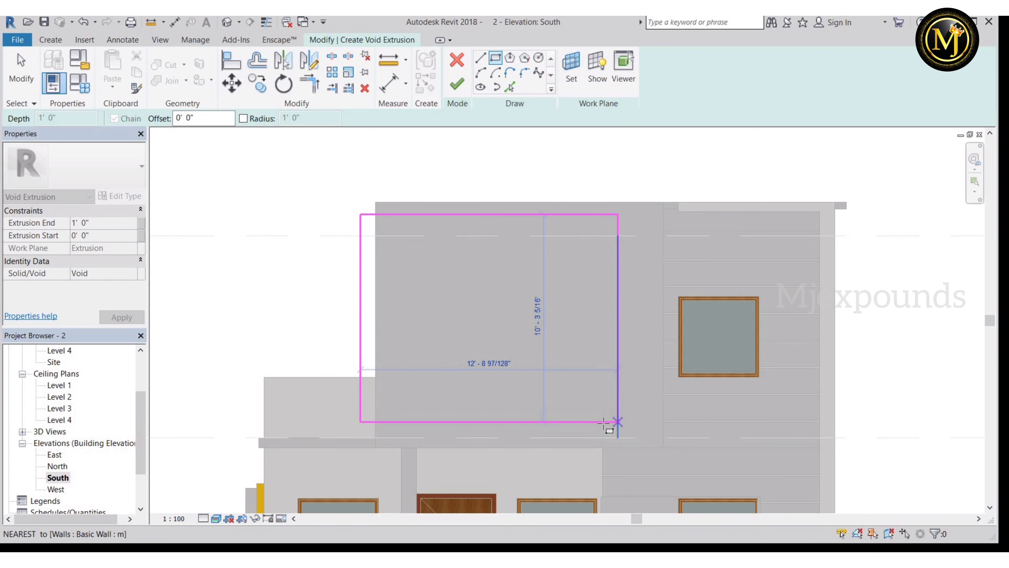
left_click(604, 423)
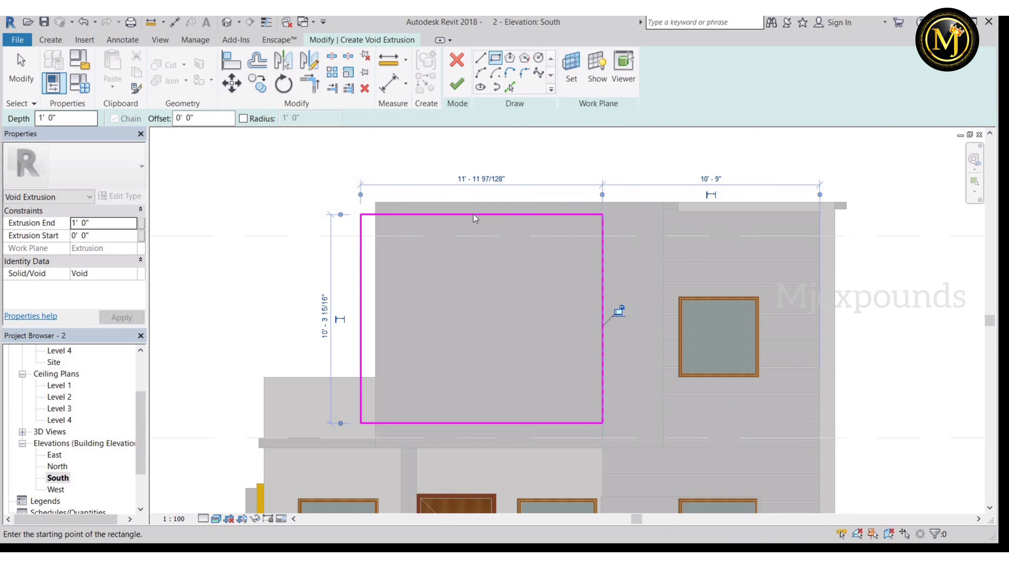
Lower the upper edge of the void rectangle to leave a thicker band at the top of the block.
key("Escape")
scroll(463, 216, "up", 1)
left_click(464, 217)
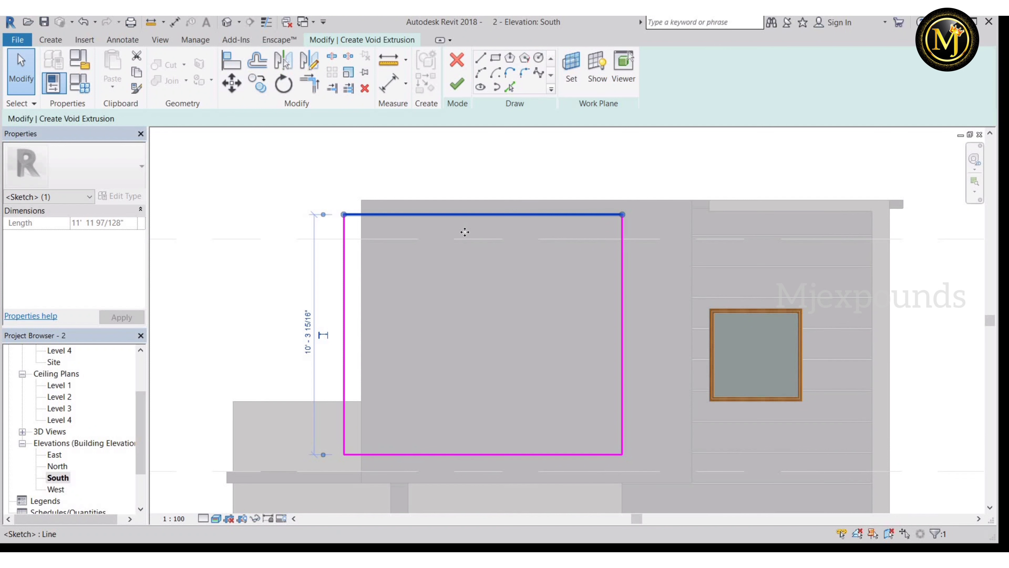
scroll(491, 277, "up", 1)
left_click(299, 283)
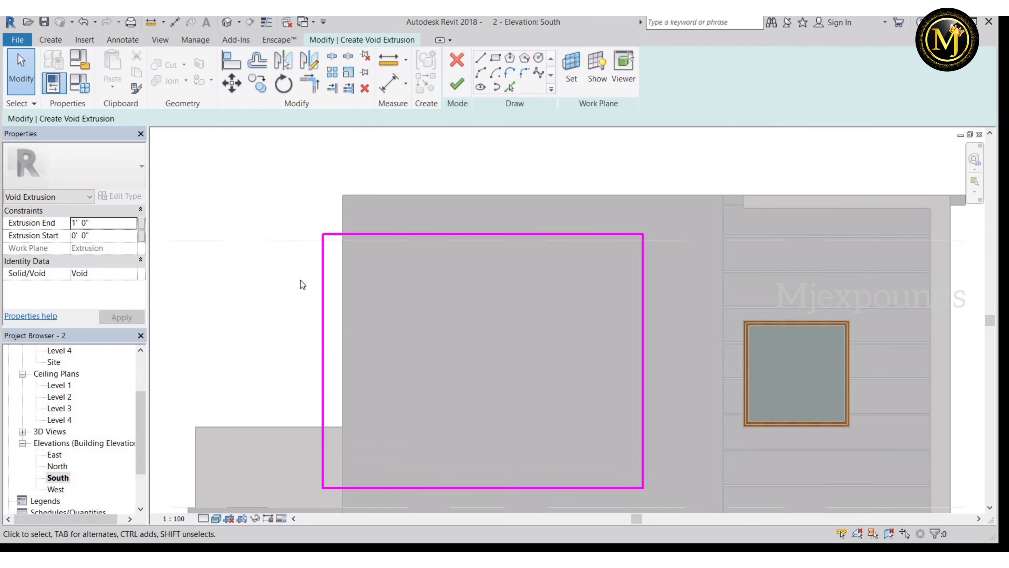
scroll(490, 278, "down", 3)
scroll(563, 373, "up", 1)
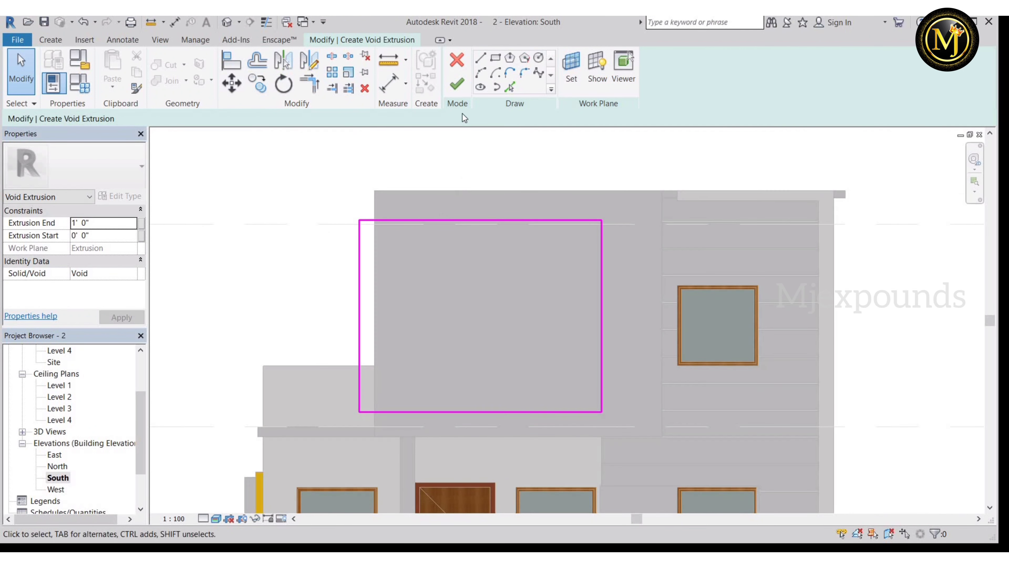
Finish the void extrusion 1' deep and inspect the recess in the block's front corner in the 3D view.
left_click(457, 83)
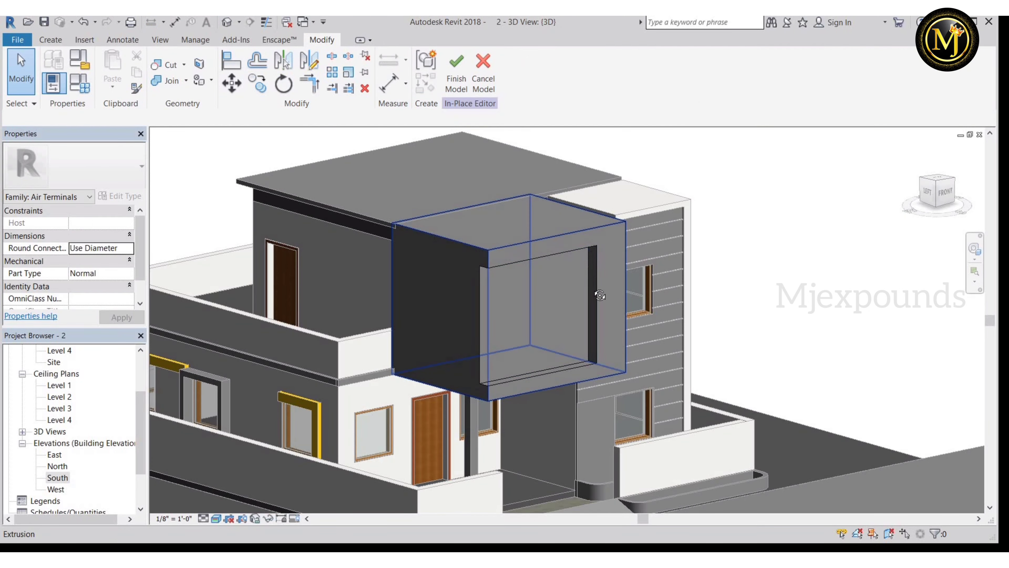
middle_click_drag(676, 358, 593, 392, "shift")
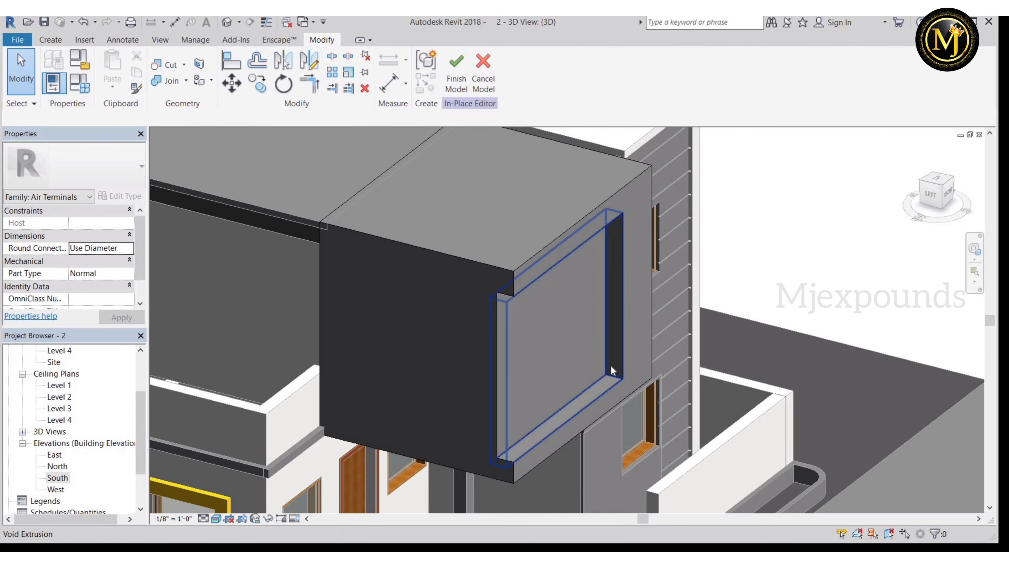
left_click(611, 365)
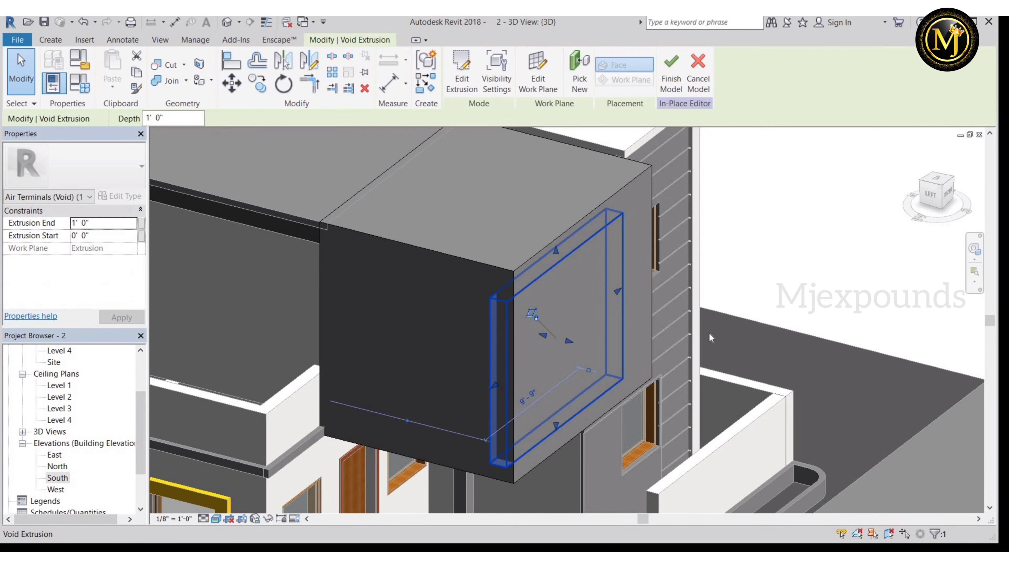
left_click(822, 303)
middle_click_drag(837, 290, 597, 404, "shift")
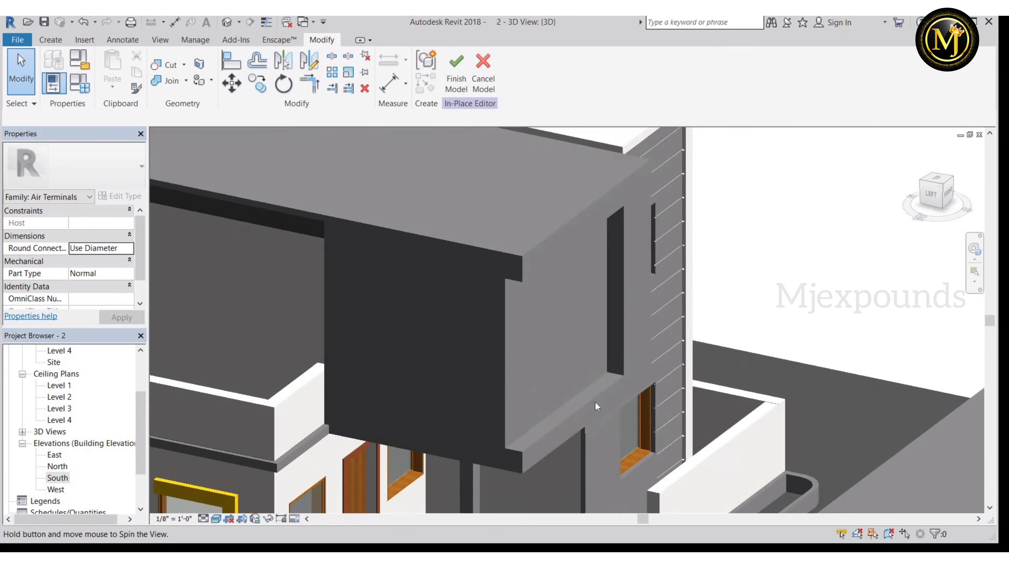
Extend the void extrusion through the full depth of the block, to an extrusion end of 11' 6 55/256".
left_click(548, 334)
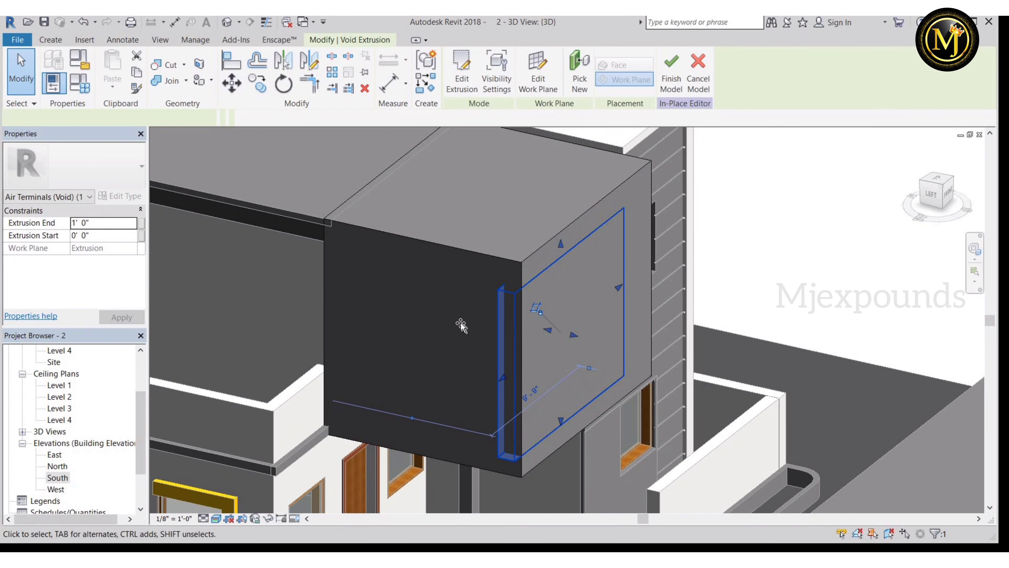
left_click_drag(378, 317, 254, 316)
left_click(771, 366)
scroll(771, 367, "down", 3)
middle_click_drag(556, 228, 616, 383, "shift")
scroll(617, 383, "up", 3)
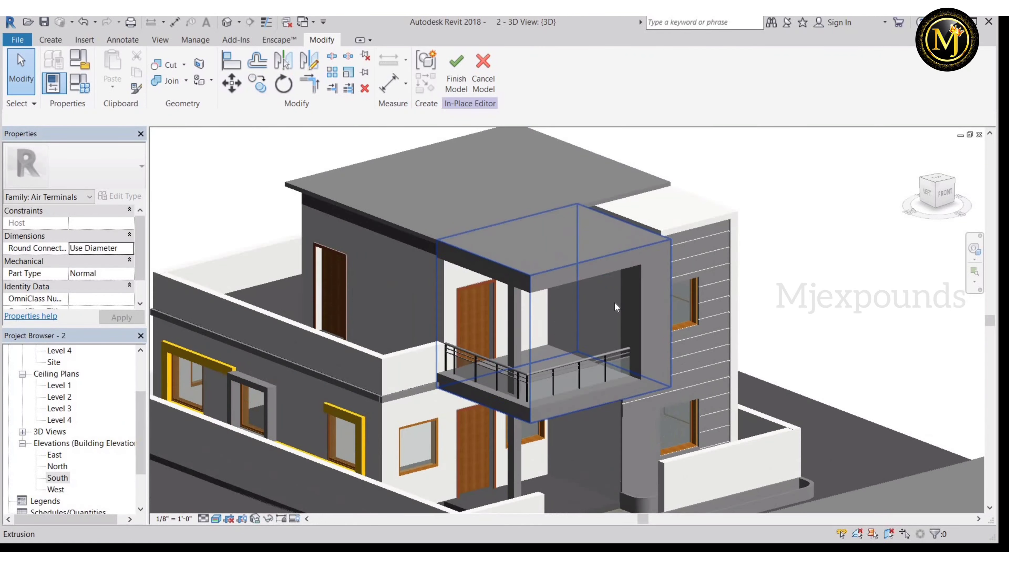
Examine the opened balcony frame and its void cut from several sides in the 3D view.
left_click(575, 286)
scroll(575, 287, "up", 4)
middle_click_drag(570, 280, 653, 283, "shift")
left_click(908, 286)
scroll(652, 255, "down", 3)
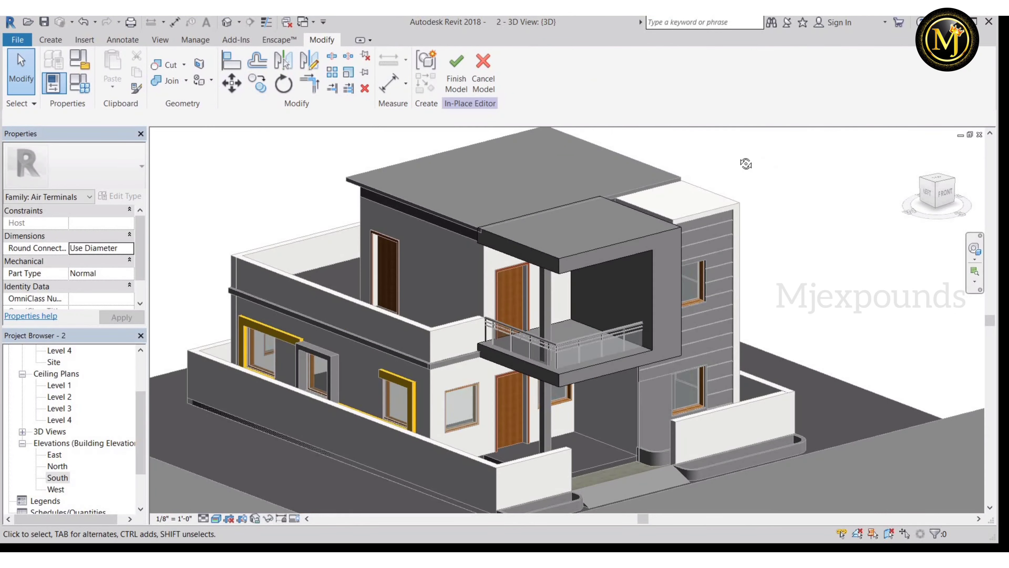
middle_click_drag(746, 162, 948, 313, "shift")
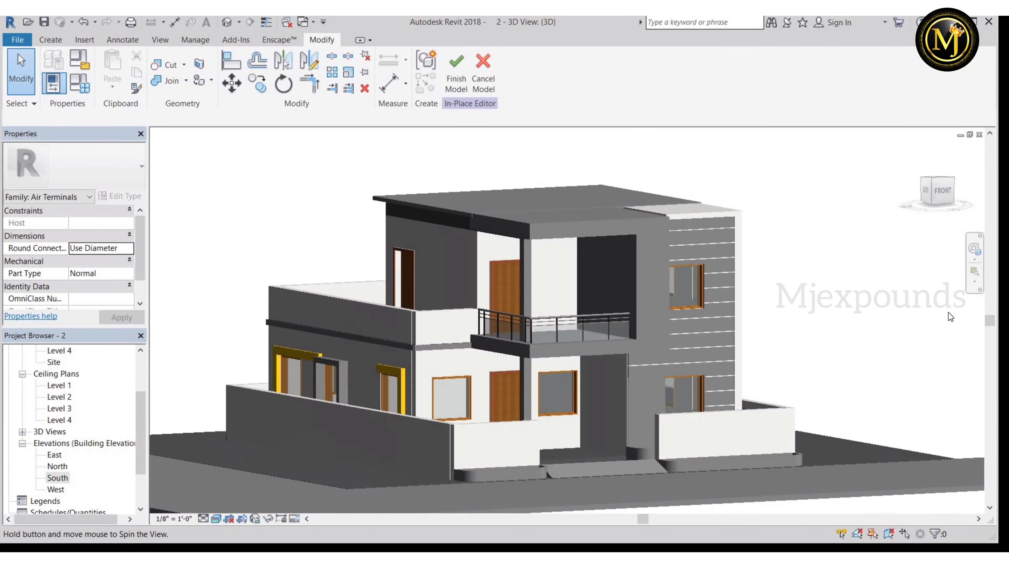
middle_click_drag(903, 286, 836, 343, "shift")
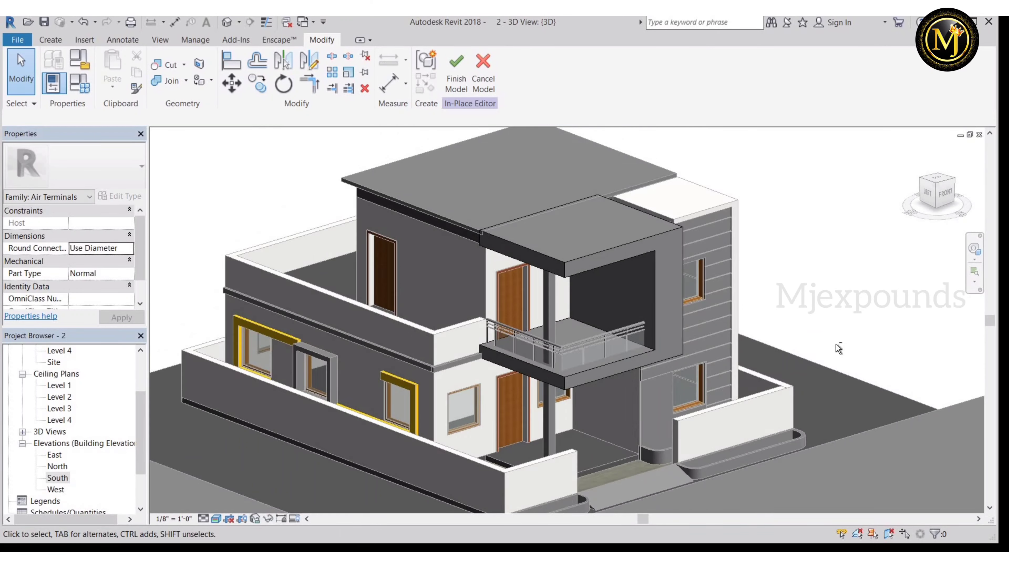
scroll(801, 335, "up", 3)
scroll(631, 363, "down", 3)
Edit the void's sketch in the South elevation, moving its upper outer corner to the midpoint of the upper edge, and finish it.
left_click(631, 364)
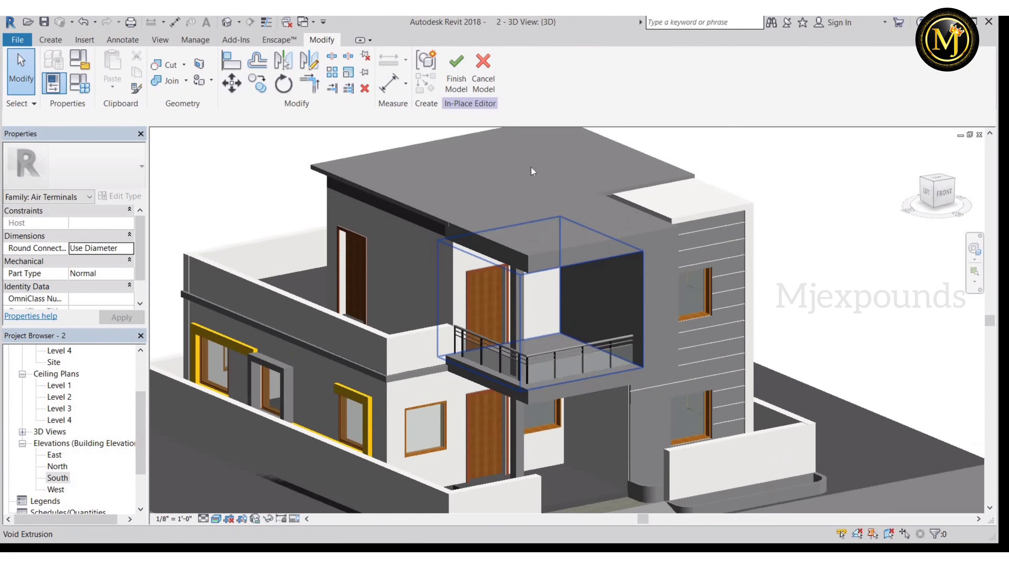
left_click(468, 84)
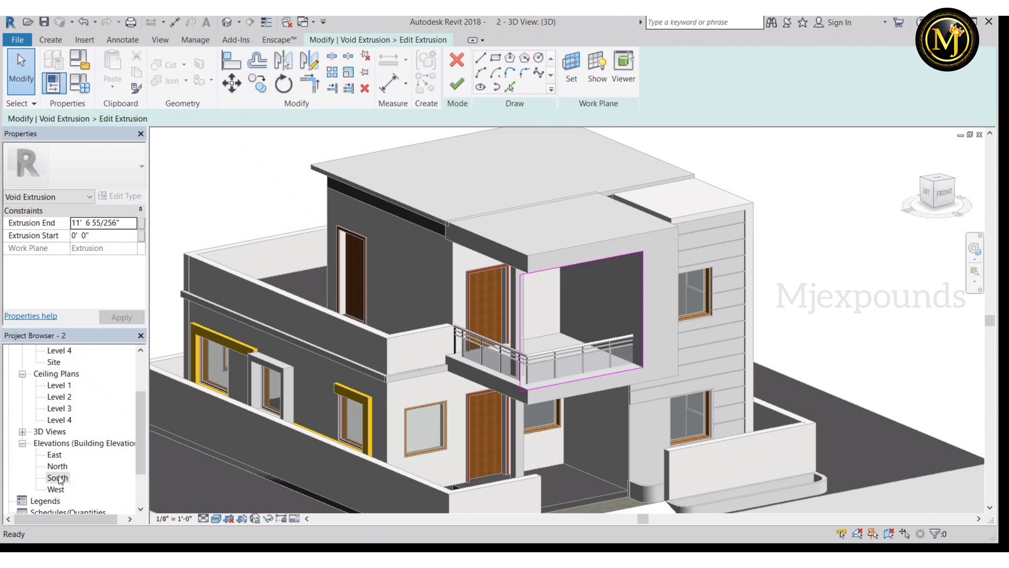
key("ctrl+Tab")
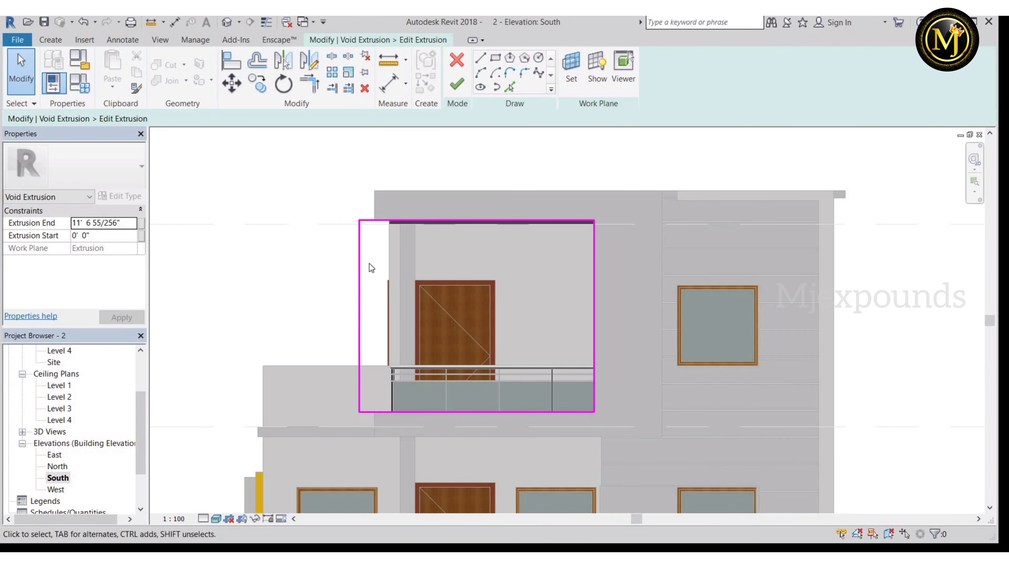
left_click(364, 226)
mouse_move(481, 223)
left_mouse_down()
mouse_move(497, 257)
mouse_move(478, 221)
left_mouse_up()
left_click(361, 220)
left_click(434, 222)
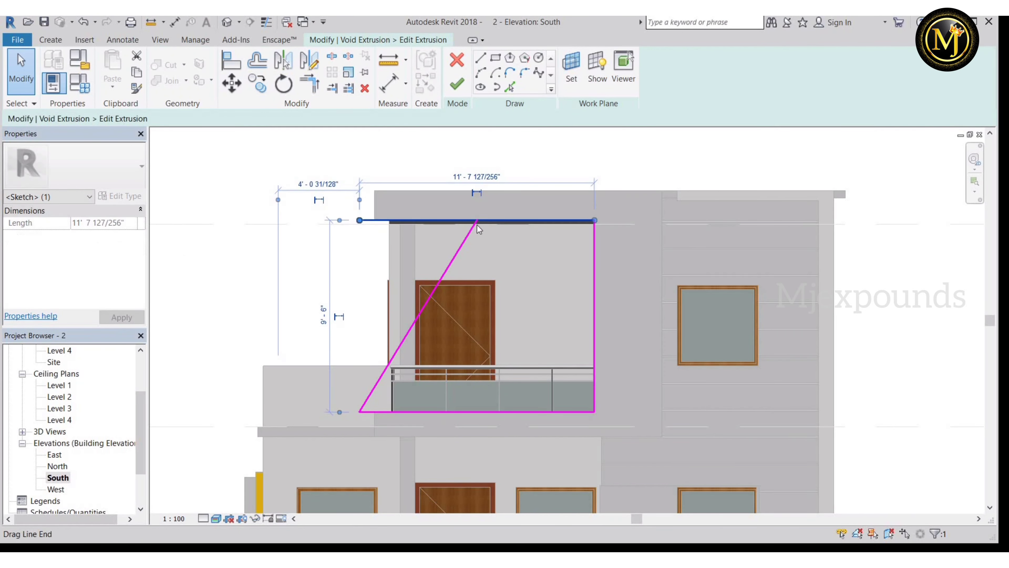
mouse_move(360, 220)
left_mouse_down()
mouse_move(499, 300)
mouse_move(478, 220)
left_mouse_up()
left_click(454, 158)
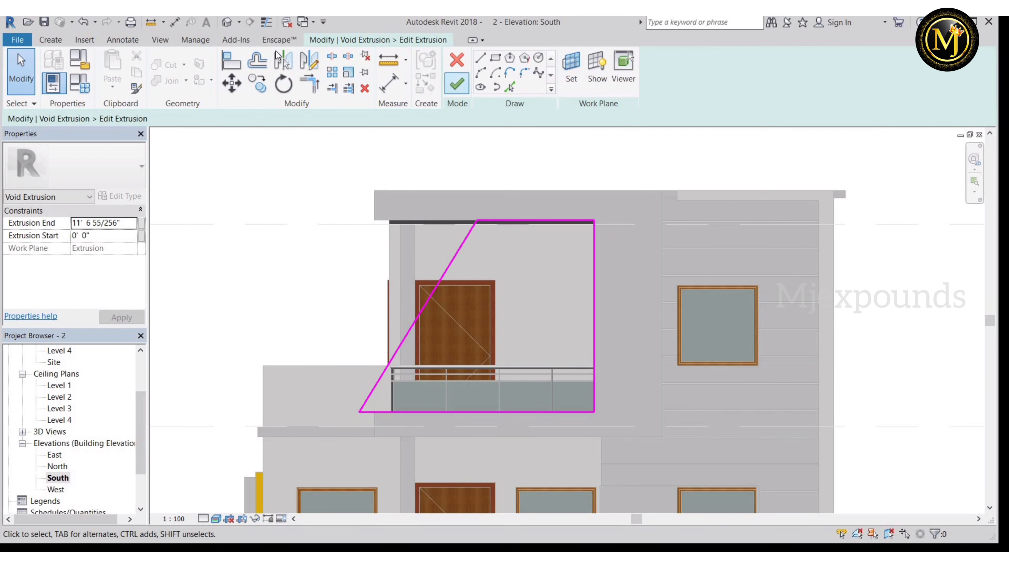
left_click(457, 84)
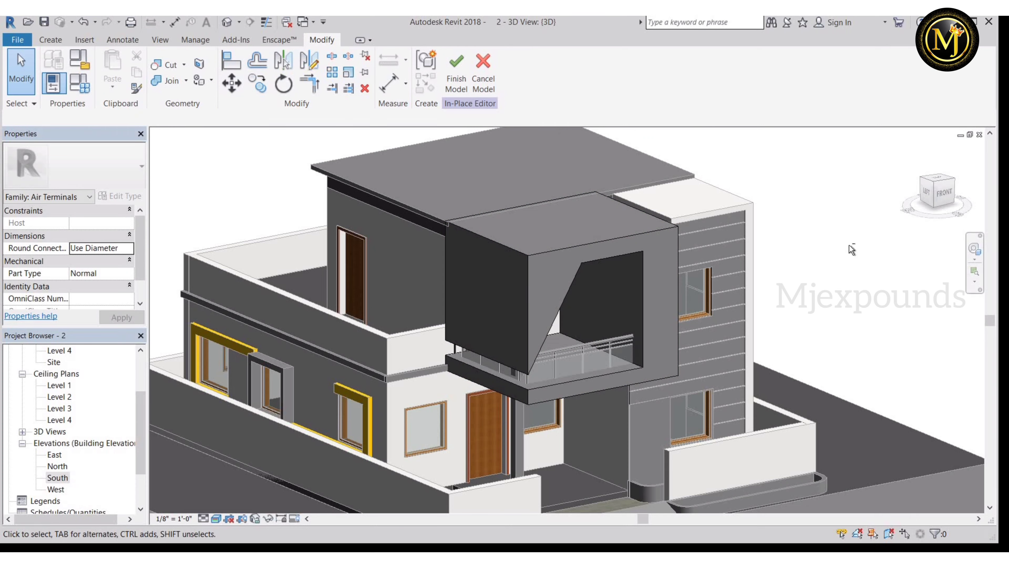
Edit the void's sketch again, moving its lower outer corner inward past the railing's end to steepen the slanted side, and finish it.
middle_click_drag(545, 345, 485, 325, "shift")
scroll(498, 317, "up", 1)
left_click(499, 318)
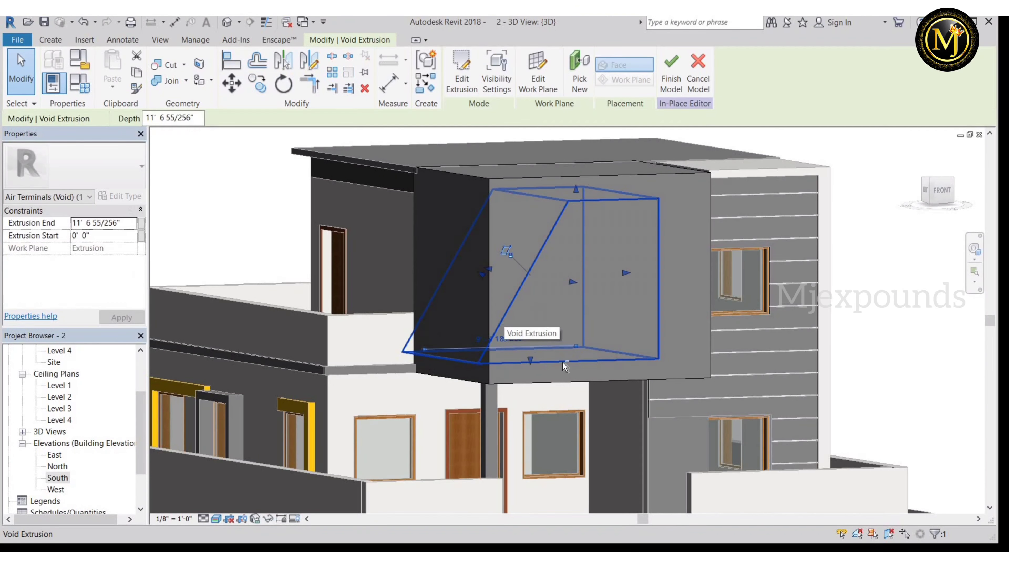
scroll(506, 323, "up", 2)
middle_click_drag(206, 421, 52, 485, "shift")
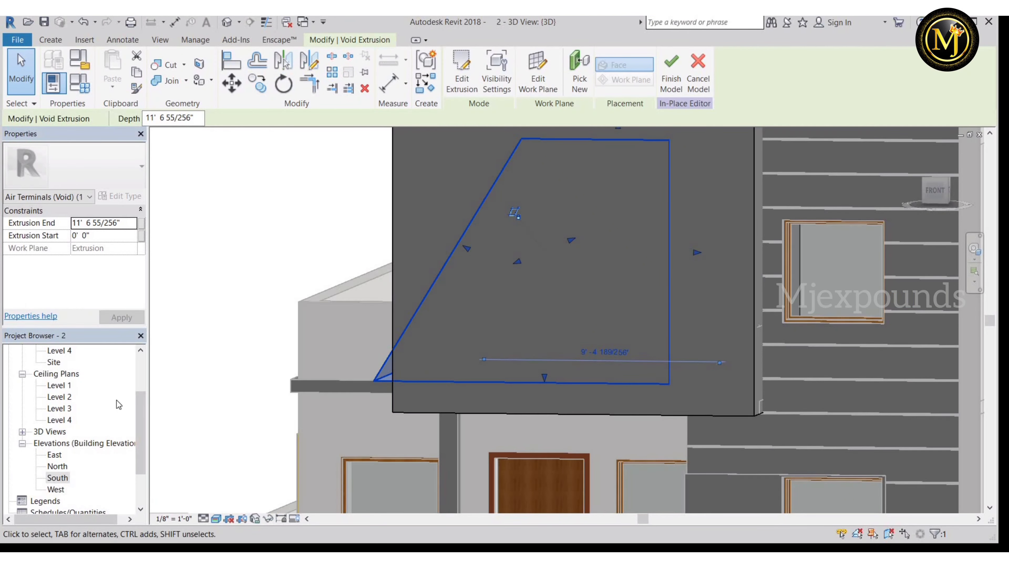
left_click(442, 85)
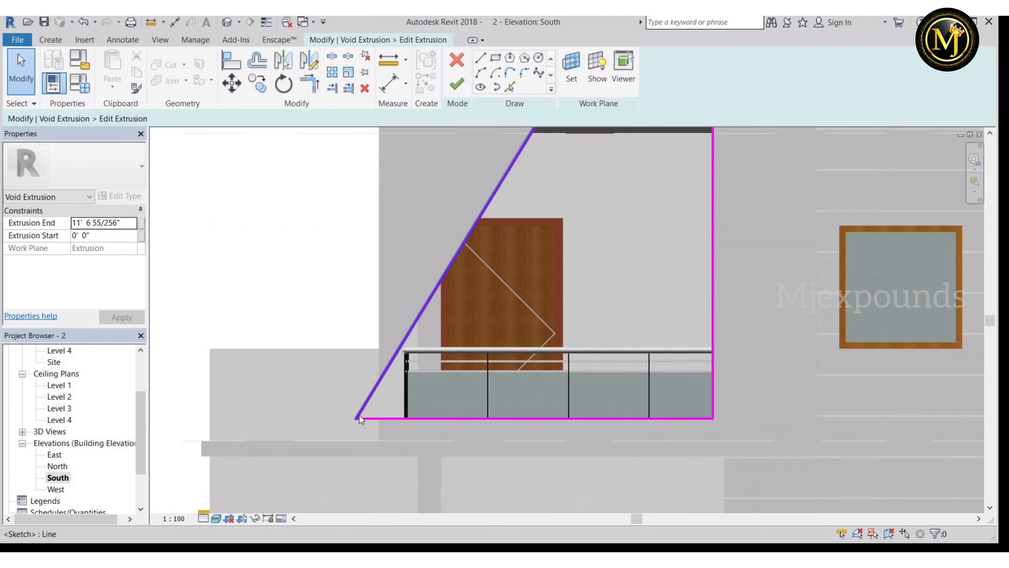
left_click(359, 418)
left_click_drag(360, 417, 440, 418)
left_click(359, 418)
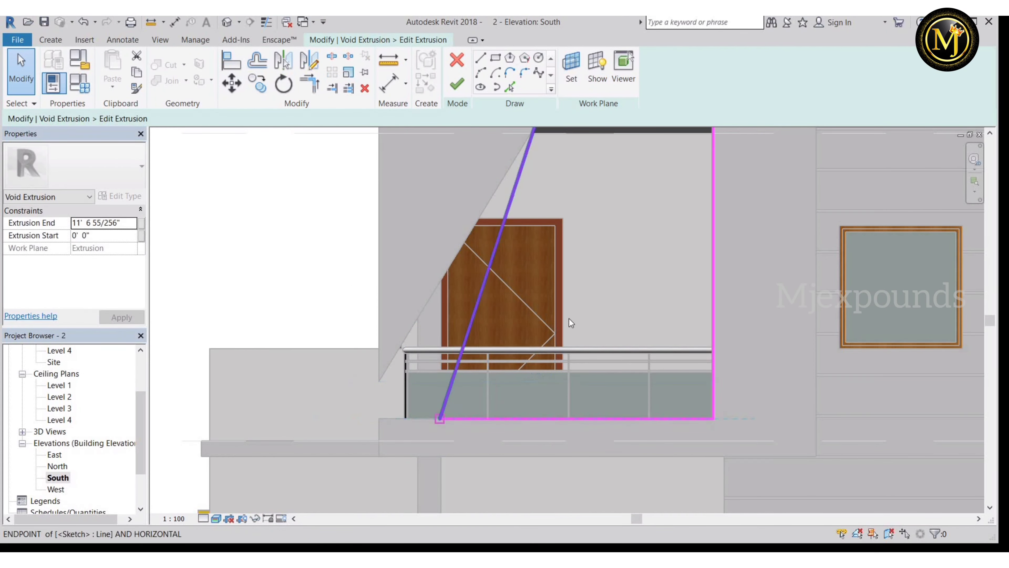
left_click(457, 84)
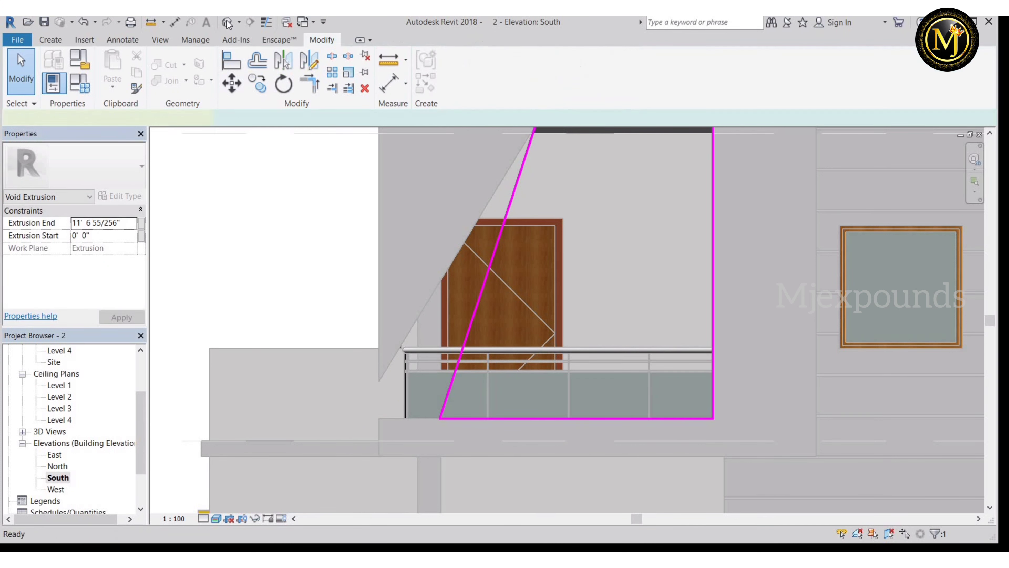
Examine the slanted balcony opening in the block from several angles in the 3D view.
scroll(466, 324, "down", 4)
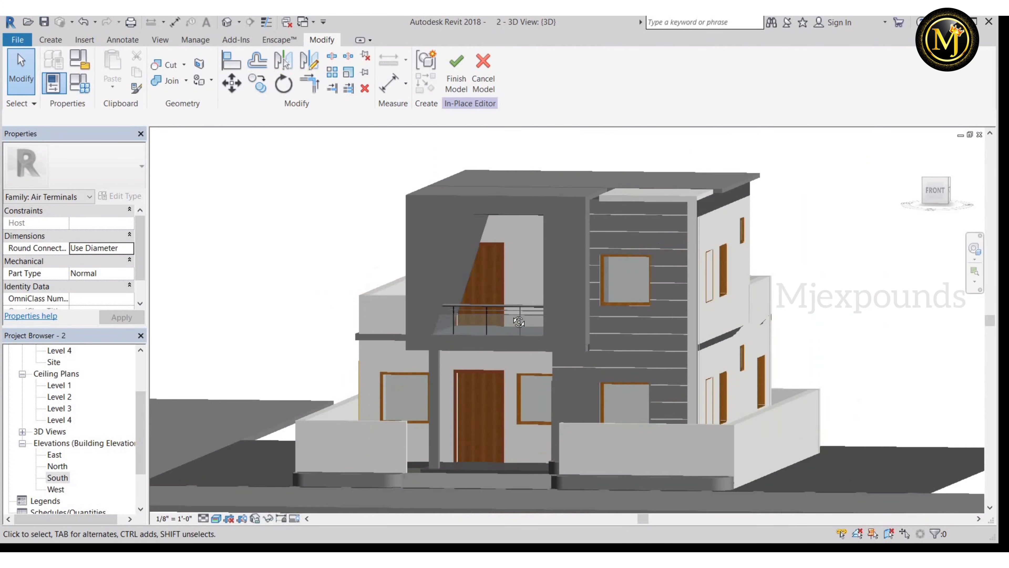
middle_click_drag(471, 348, 852, 352, "shift")
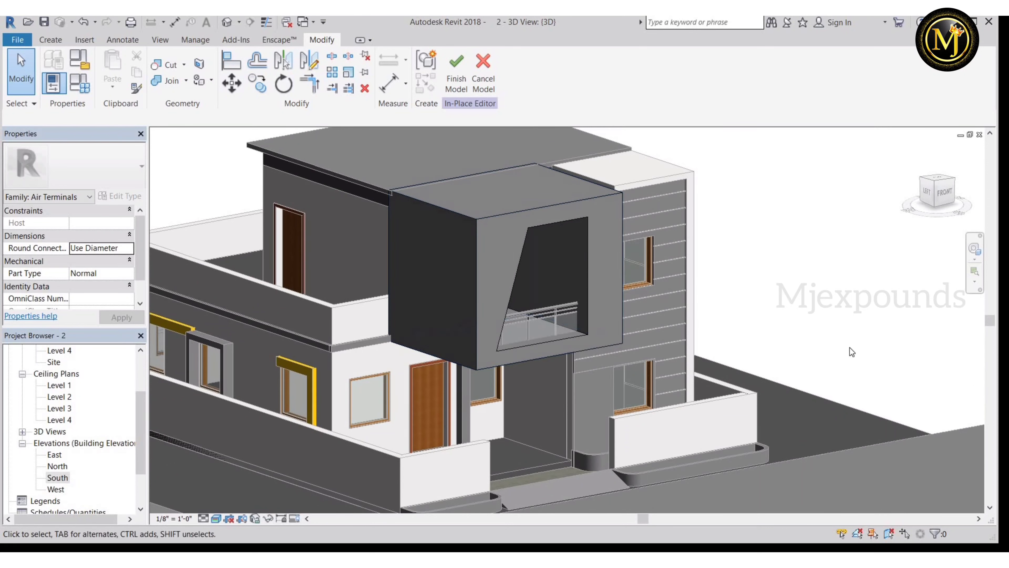
middle_click_drag(741, 324, 843, 279, "shift")
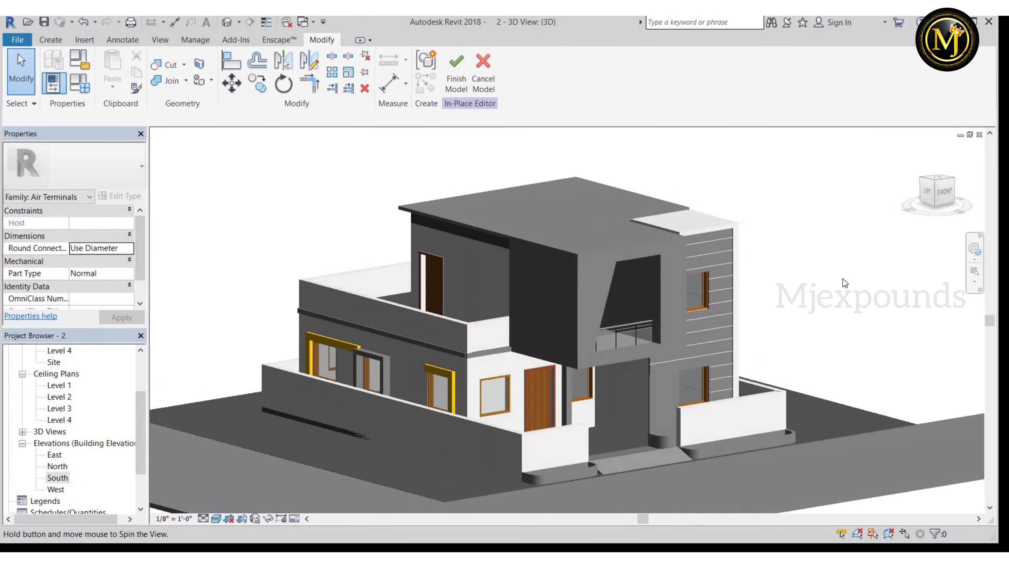
scroll(843, 278, "up", 5)
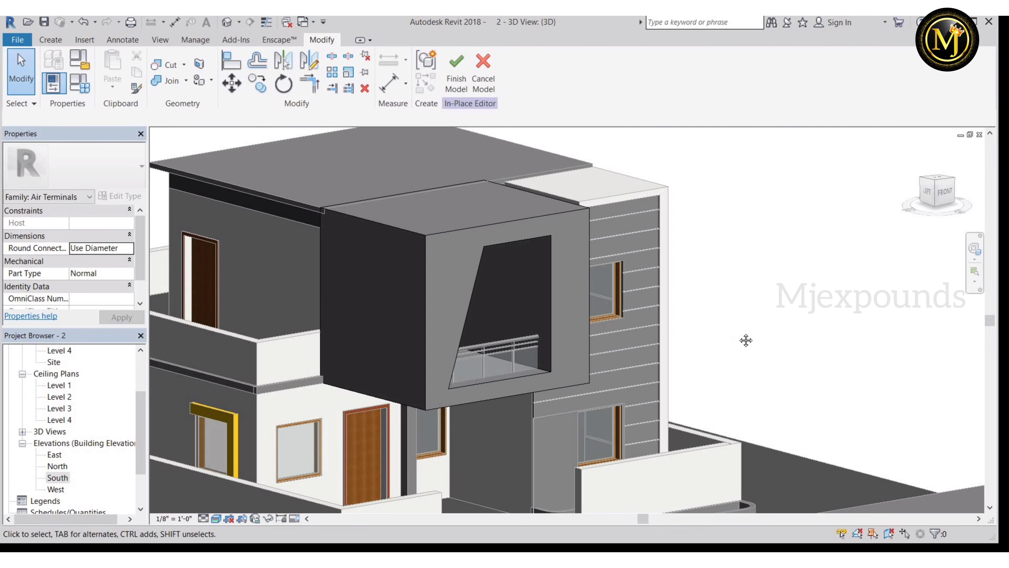
scroll(649, 286, "down", 4)
middle_click_drag(675, 302, 734, 328, "shift")
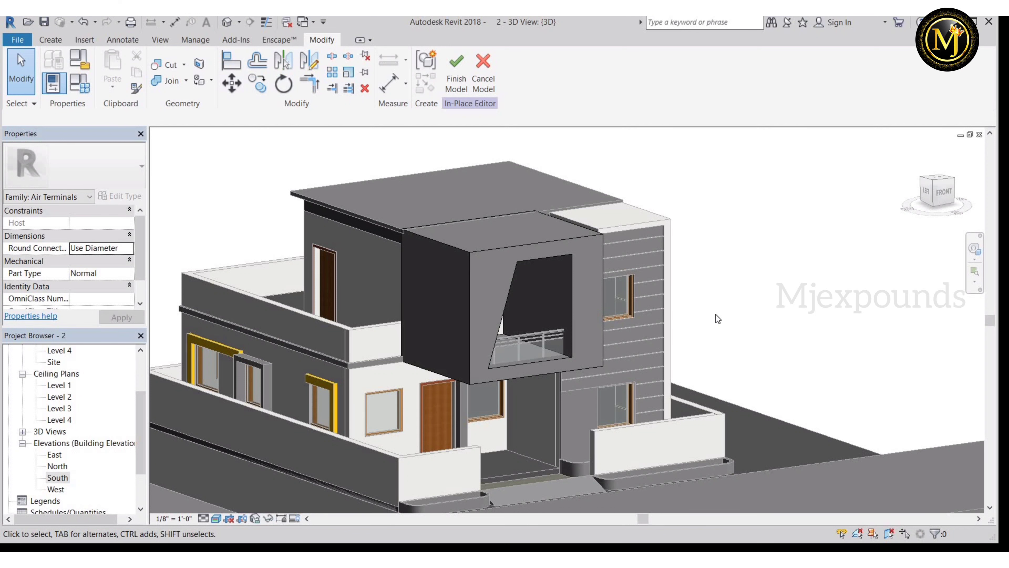
middle_click_drag(728, 330, 640, 352, "shift")
scroll(640, 353, "up", 3)
Open the void extrusion's sketch in the South elevation and delete all lines of the slanted profile.
left_click(641, 353)
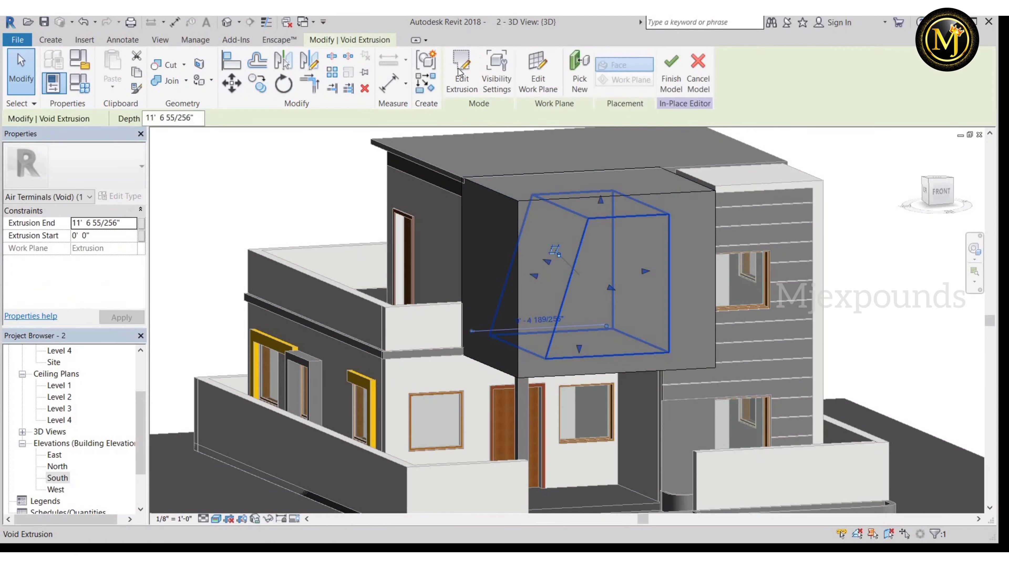
left_click(460, 72)
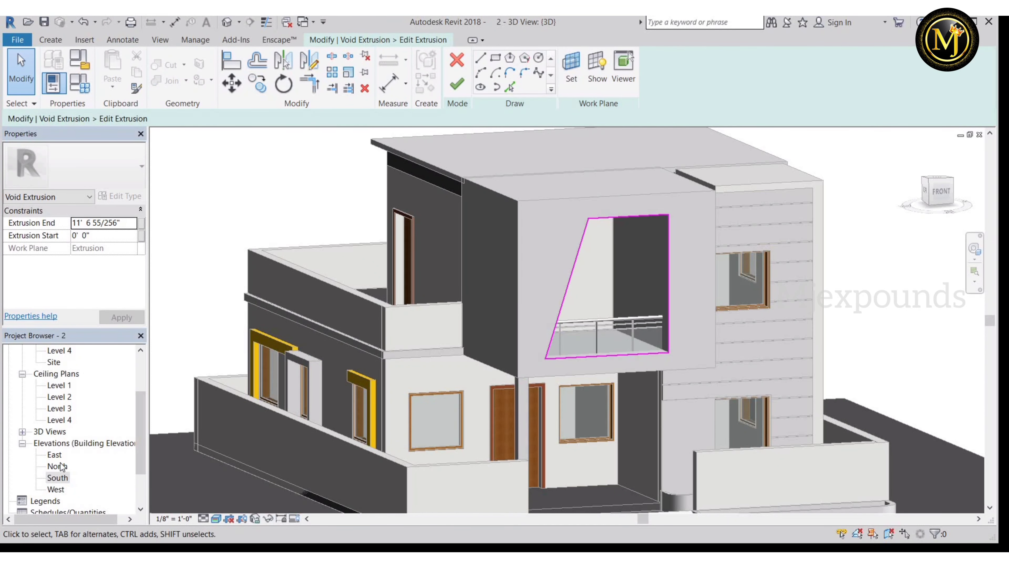
double_click(57, 477)
scroll(640, 386, "down", 4)
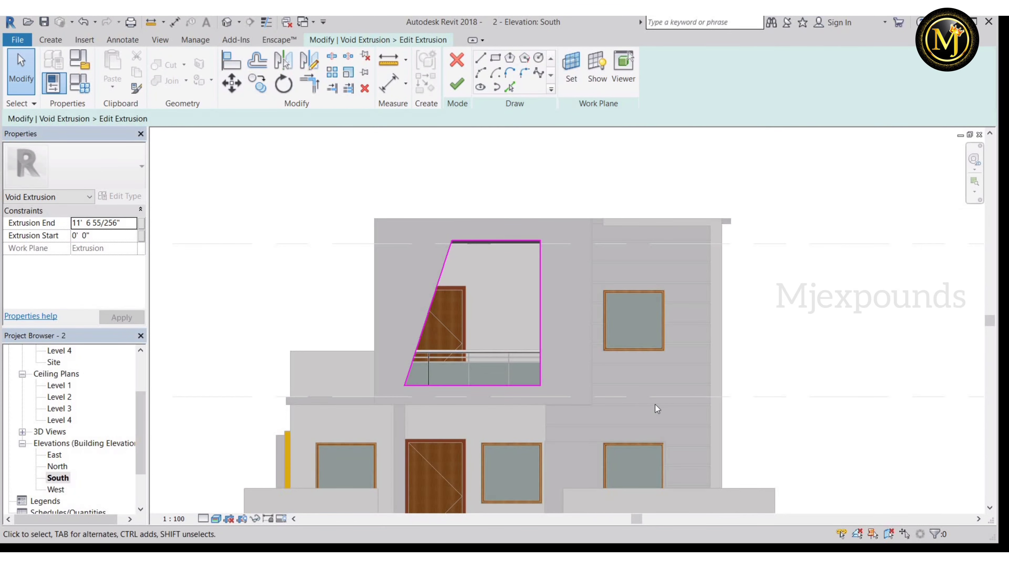
left_click_drag(329, 180, 655, 404)
key("Escape")
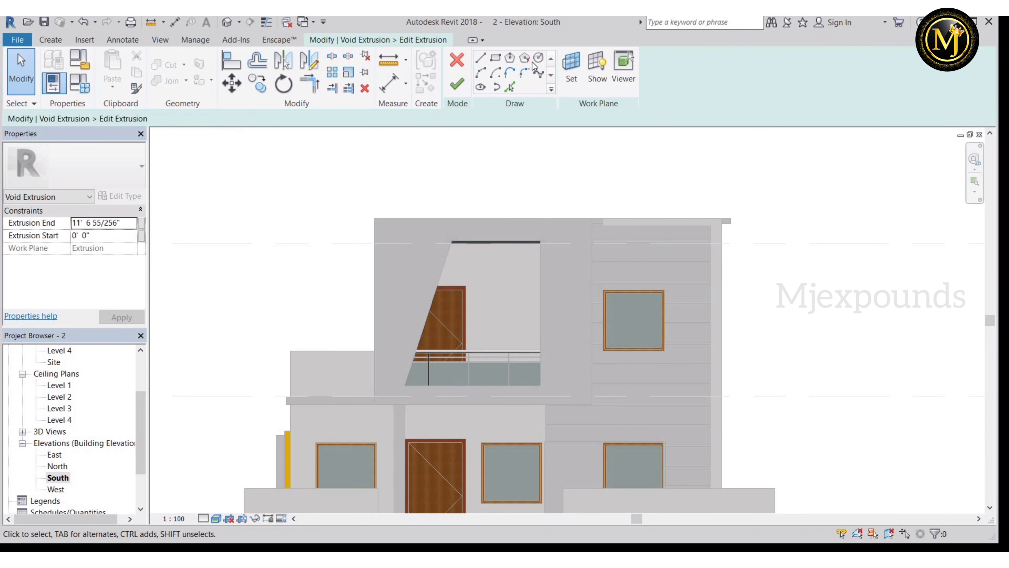
Sketch a circle centred in front of the balcony as the void's new profile and finish the extrusion.
scroll(492, 303, "up", 2)
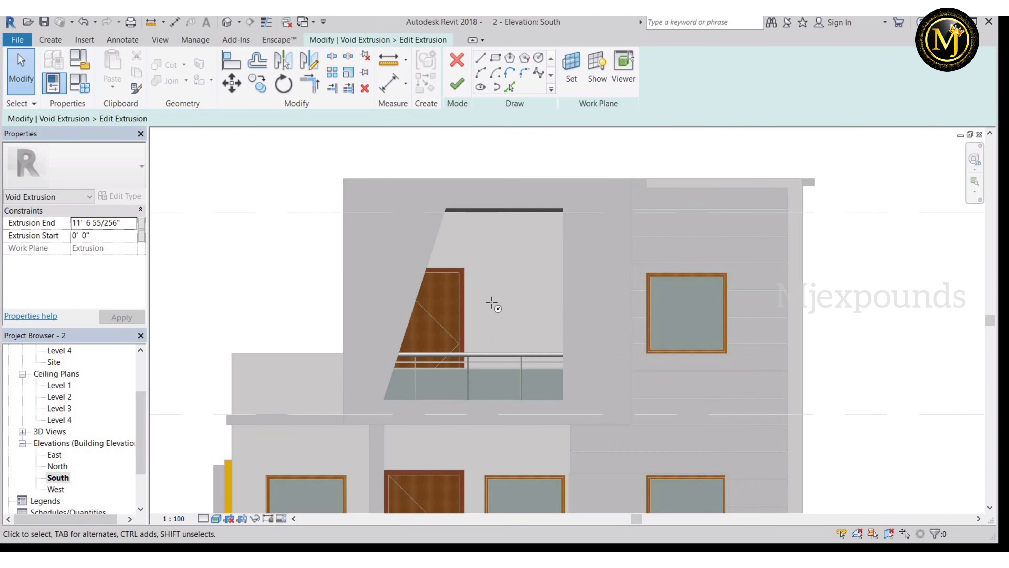
left_click(468, 306)
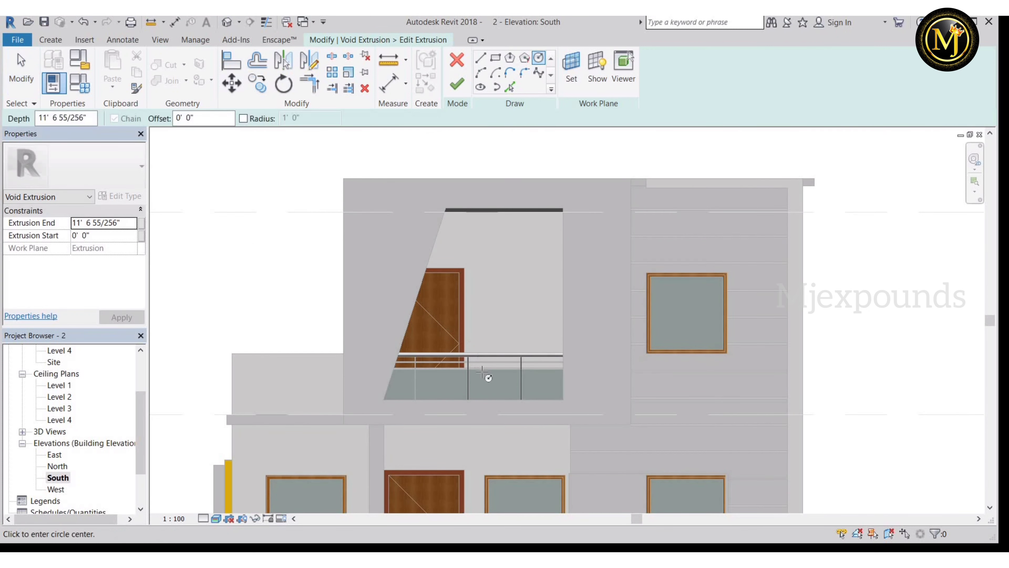
left_click(491, 400)
left_click(458, 86)
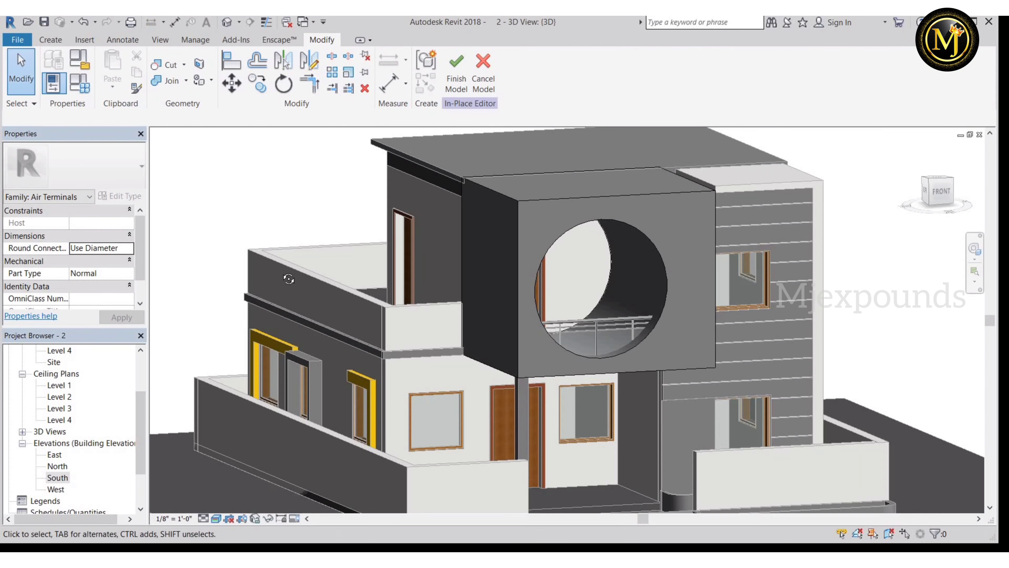
scroll(424, 315, "down", 3)
mouse_move(457, 367)
middle_mouse_down("shift")
mouse_move(437, 354)
mouse_move(455, 359)
mouse_move(444, 392)
mouse_move(457, 384)
middle_mouse_up("shift")
middle_click_drag(465, 285, 491, 307)
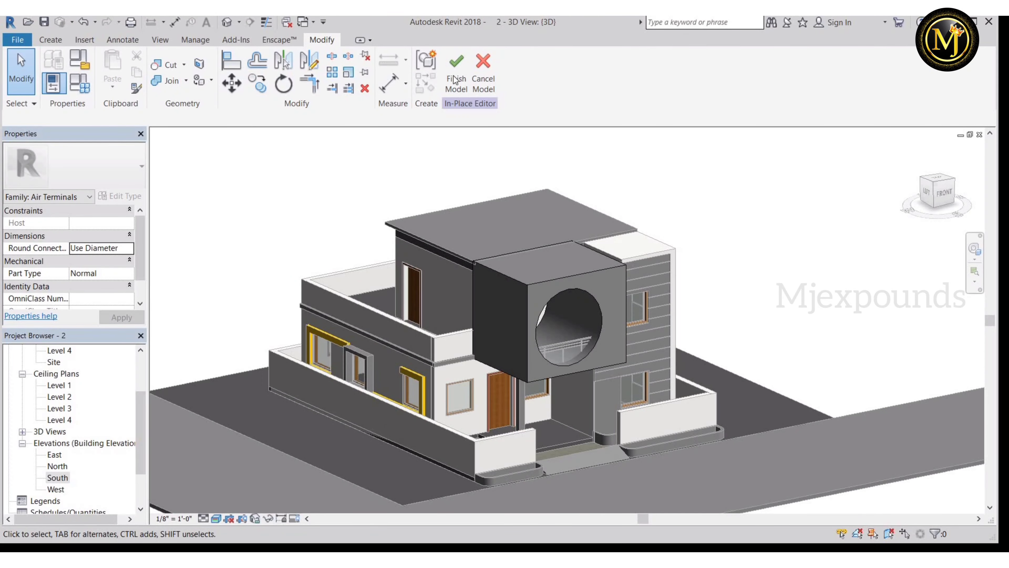
Finish the in-place balcony frame model and view it on the house in 3D.
left_click(456, 81)
middle_click_drag(636, 254, 572, 314, "shift")
scroll(524, 293, "up", 2)
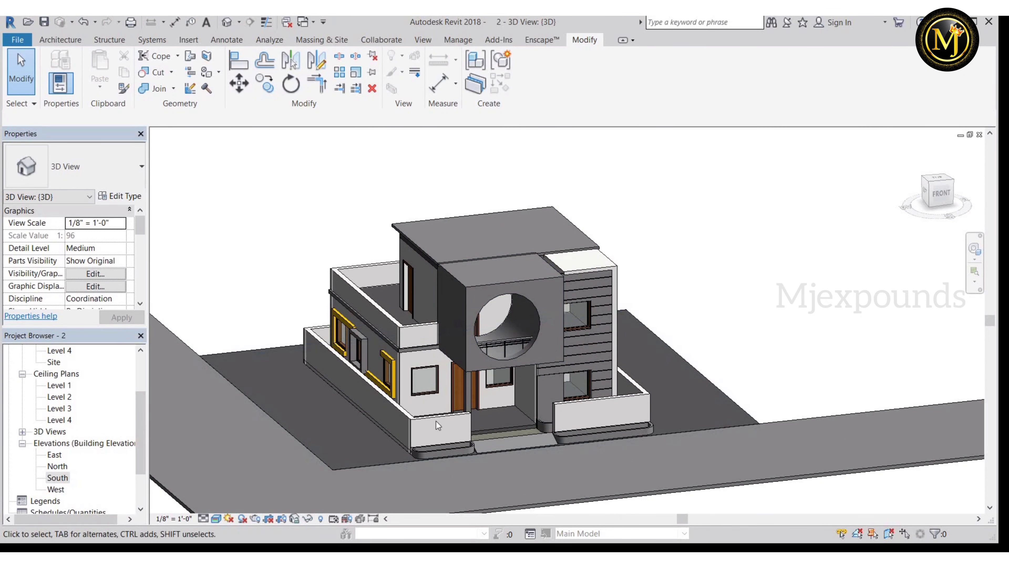
In the South elevation, create a new in-place model in the Air Terminals category with the default name.
scroll(547, 305, "down", 2)
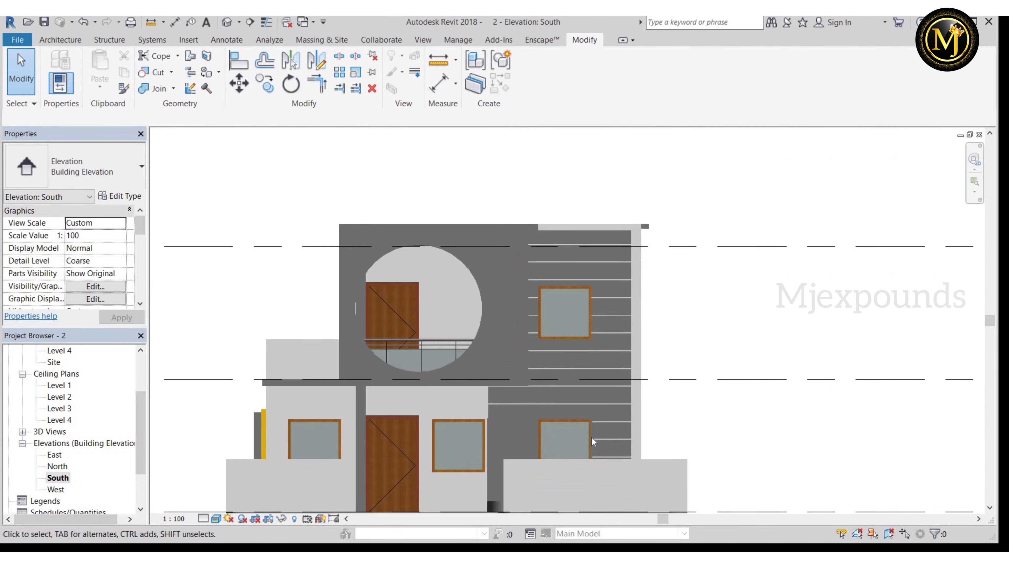
scroll(593, 441, "up", 1)
left_click(60, 39)
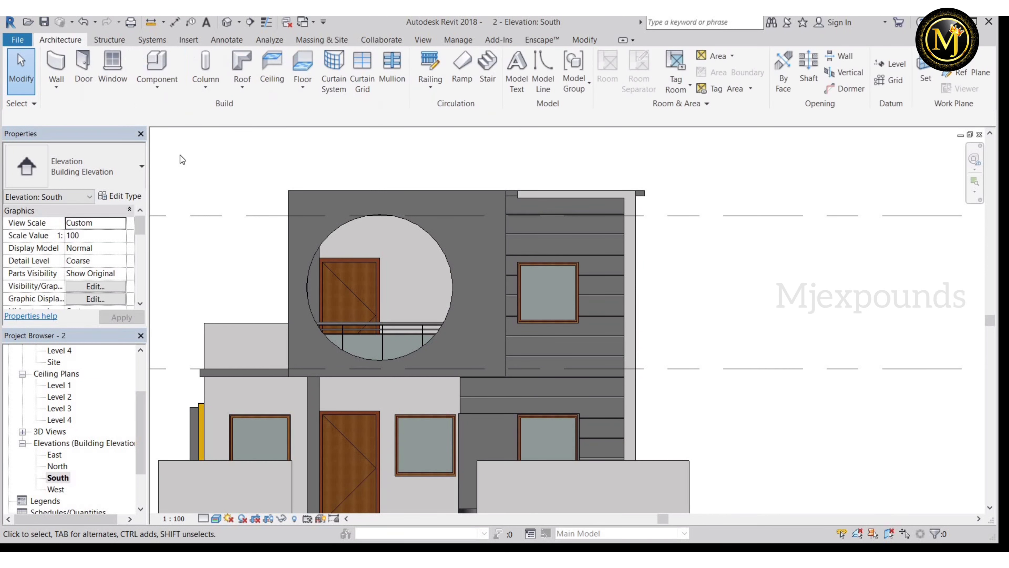
left_click(187, 140)
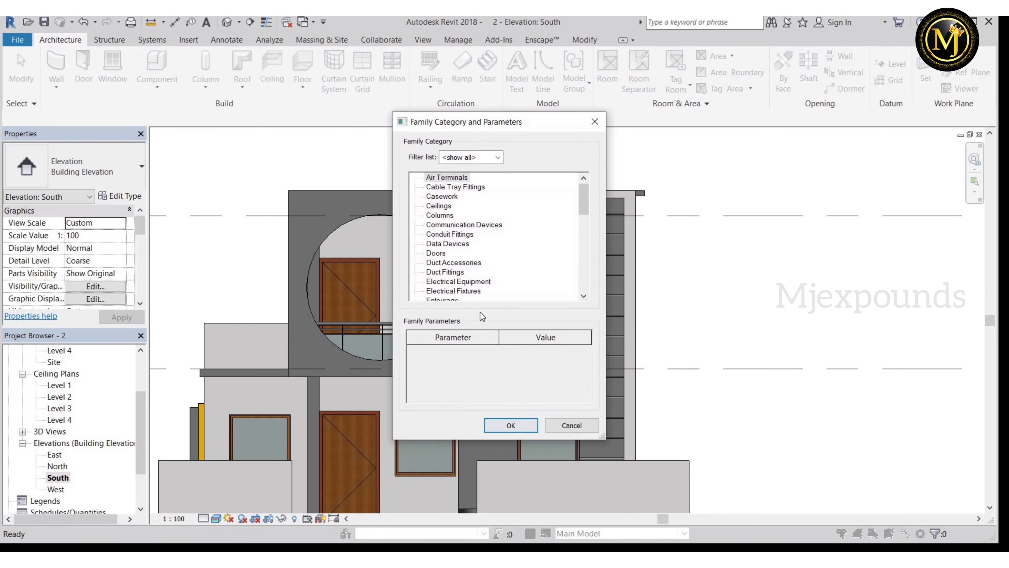
left_click(510, 425)
left_click(499, 307)
Extrude a rectangle about 4'-0" wide and 15'-6" high, covering both stacked windows, 1'-0" out from the front facade.
scroll(516, 227, "down", 2)
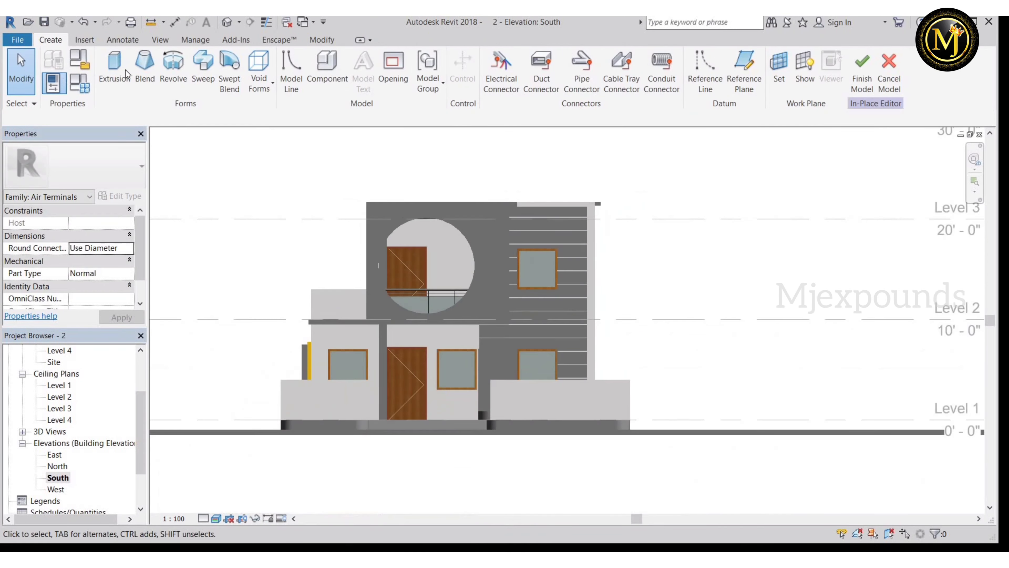
scroll(563, 335, "up", 2)
left_click(114, 67)
left_click(468, 360)
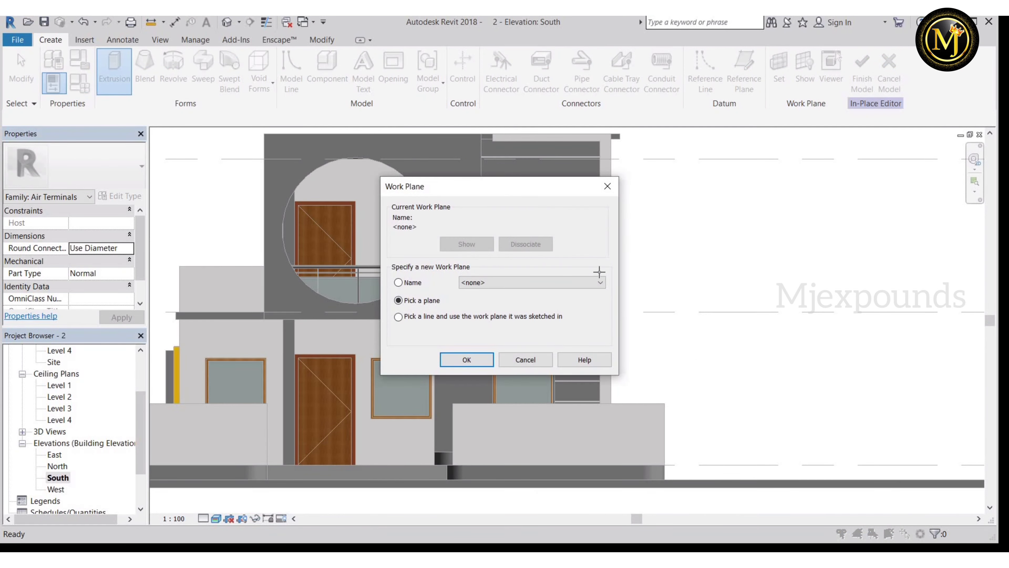
left_click(491, 202)
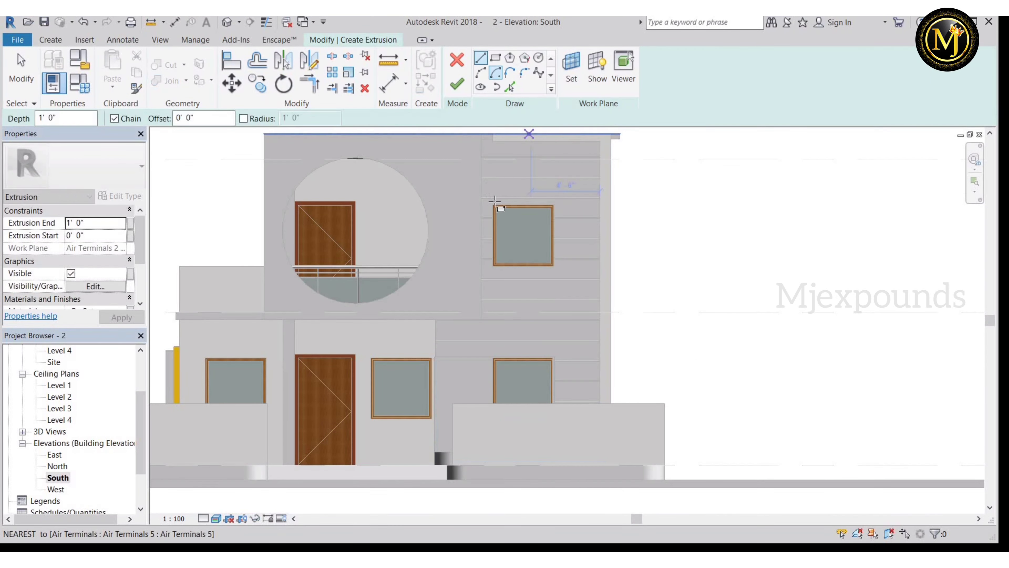
left_click(491, 202)
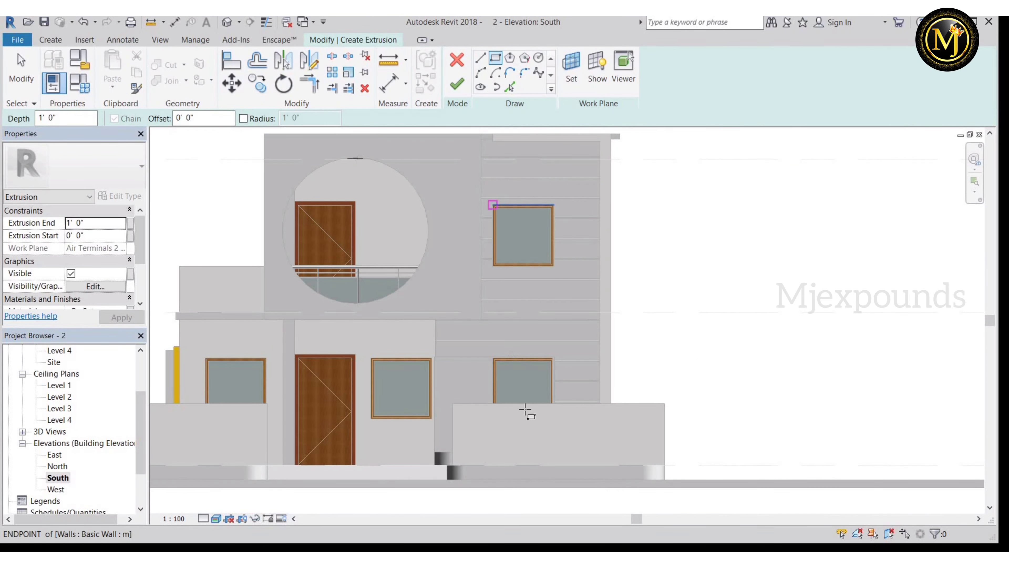
left_click(554, 442)
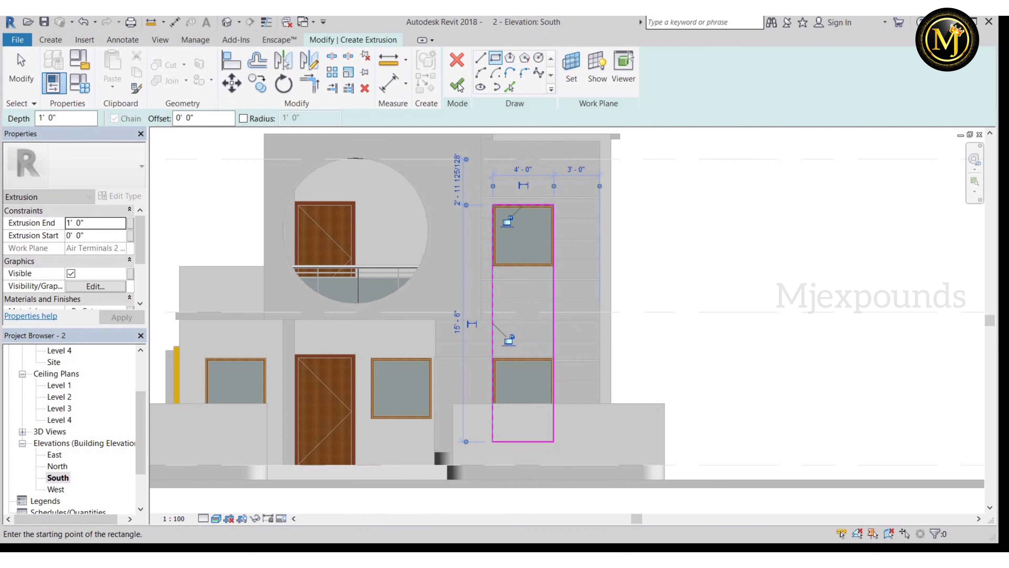
left_click(457, 83)
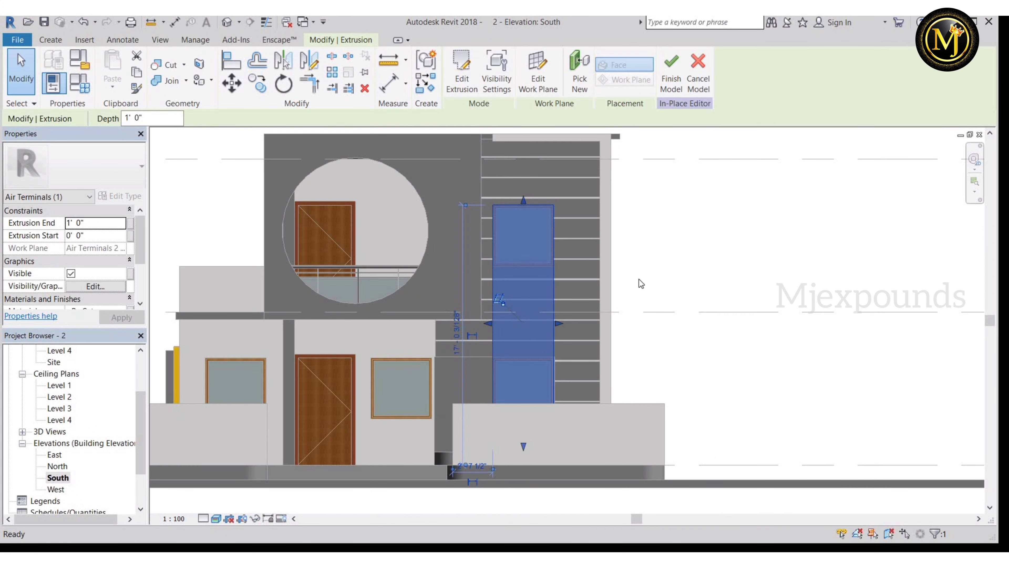
Examine the new extrusion in front of the two stacked windows in 3D.
middle_click_drag(612, 376, 606, 380, "shift")
middle_click_drag(547, 421, 507, 339, "shift")
scroll(496, 381, "up", 4)
left_click(496, 381)
scroll(496, 380, "up", 1)
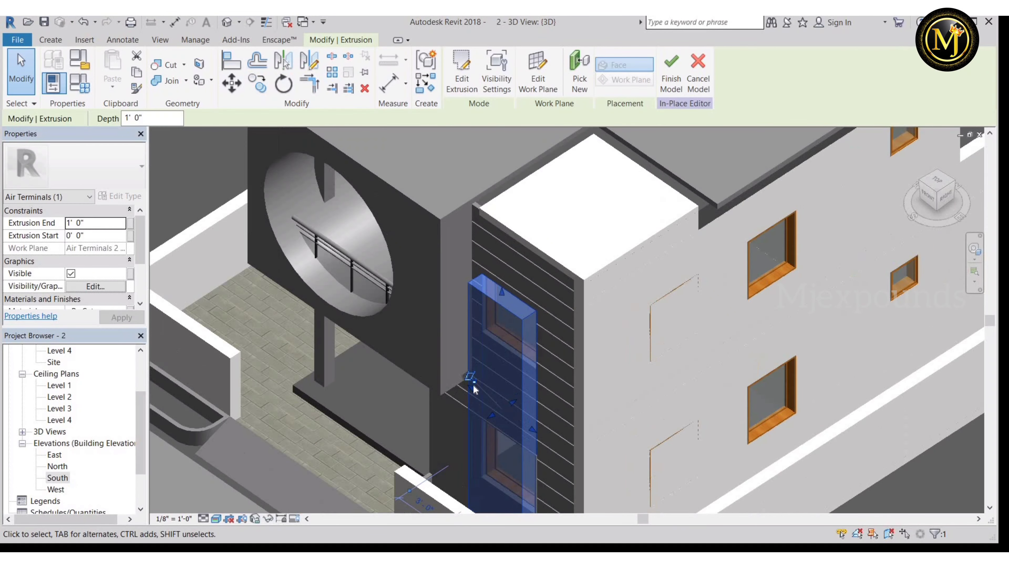
left_click(533, 405)
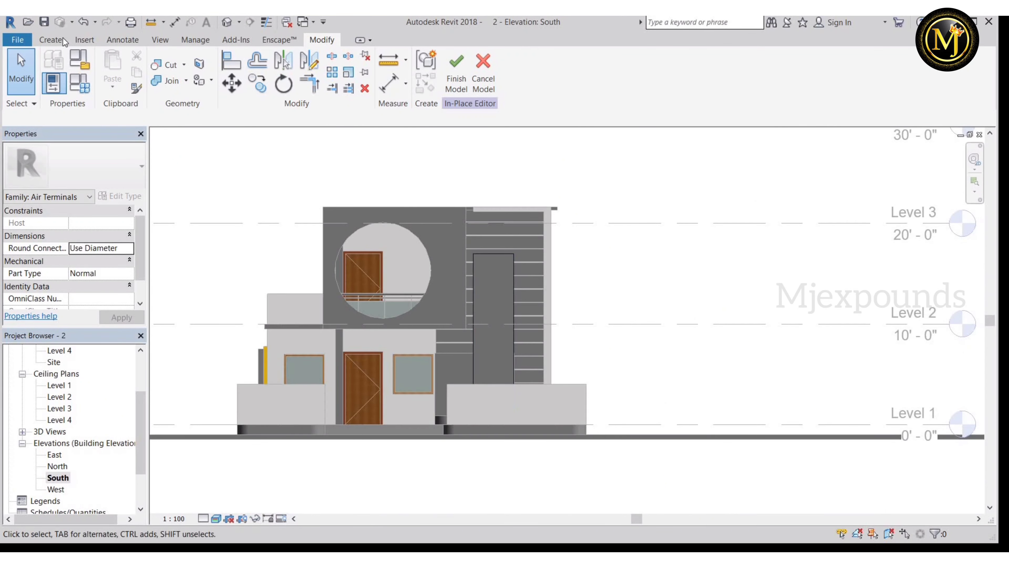
In the South elevation, create a void extrusion on the solid's face from a rectangle about 4'-0" by 5'-2" just below Level 2.
left_click(258, 75)
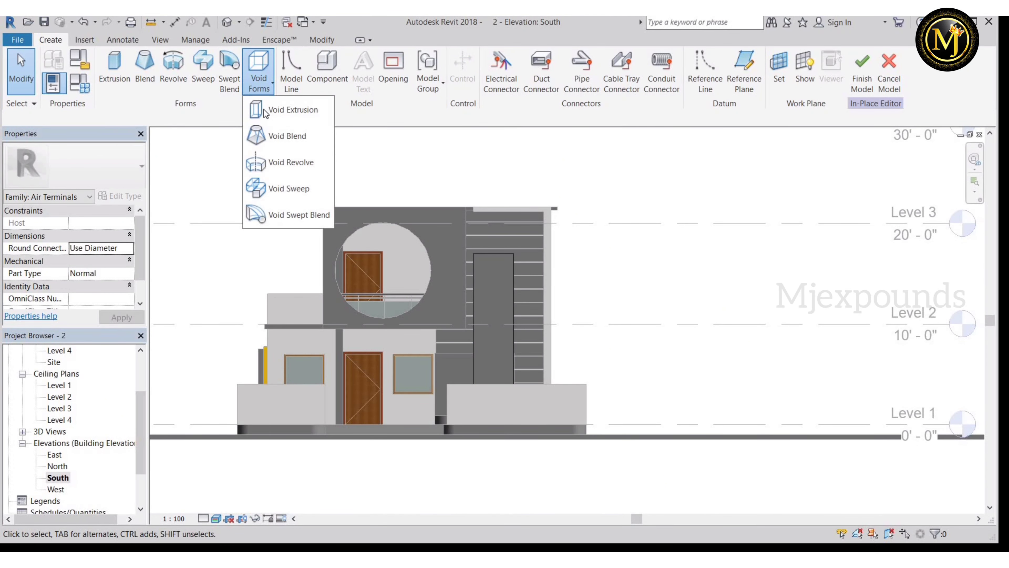
left_click(292, 110)
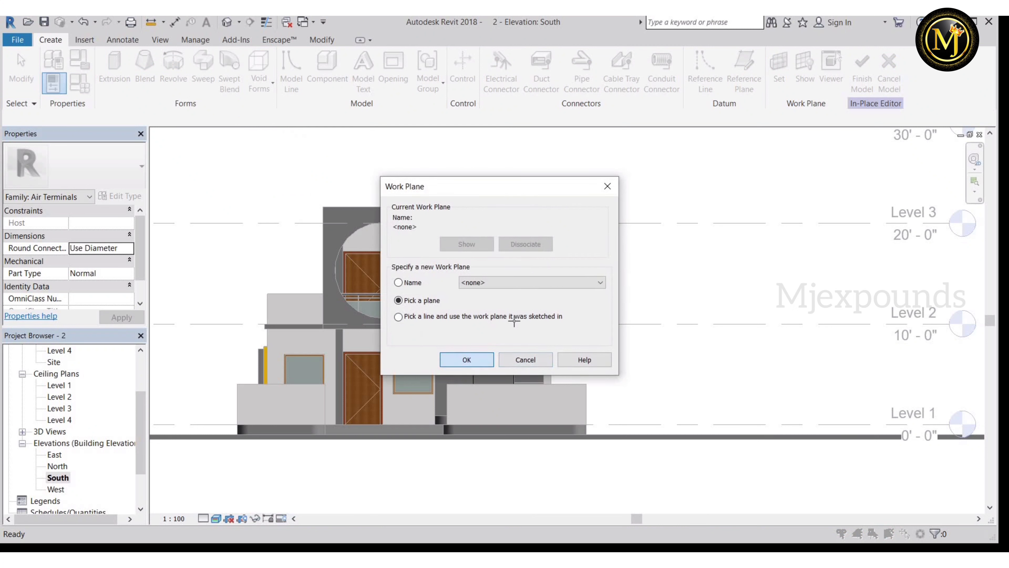
left_click(467, 360)
scroll(510, 254, "up", 2)
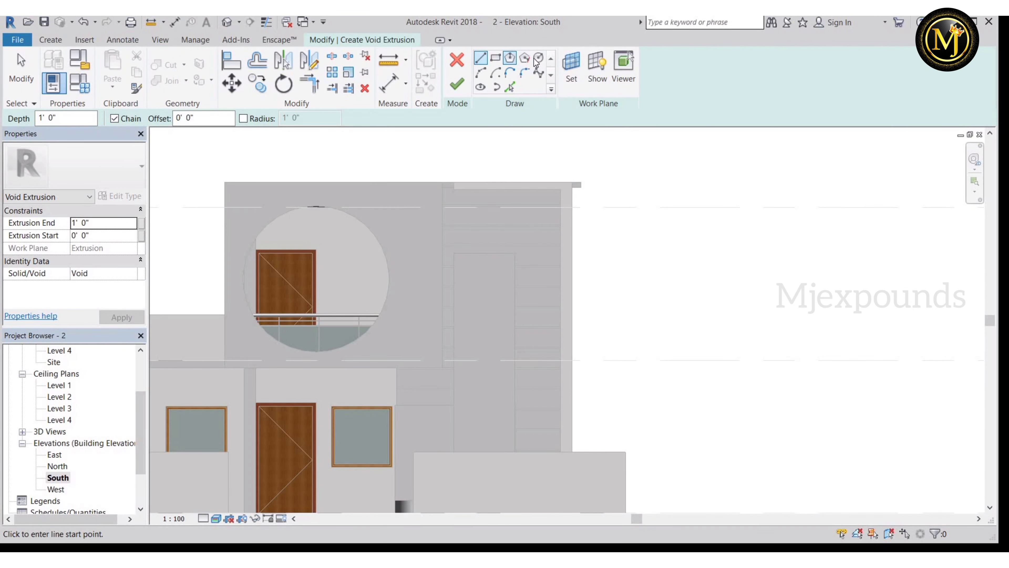
left_click(495, 60)
scroll(457, 318, "up", 2)
scroll(459, 350, "down", 1)
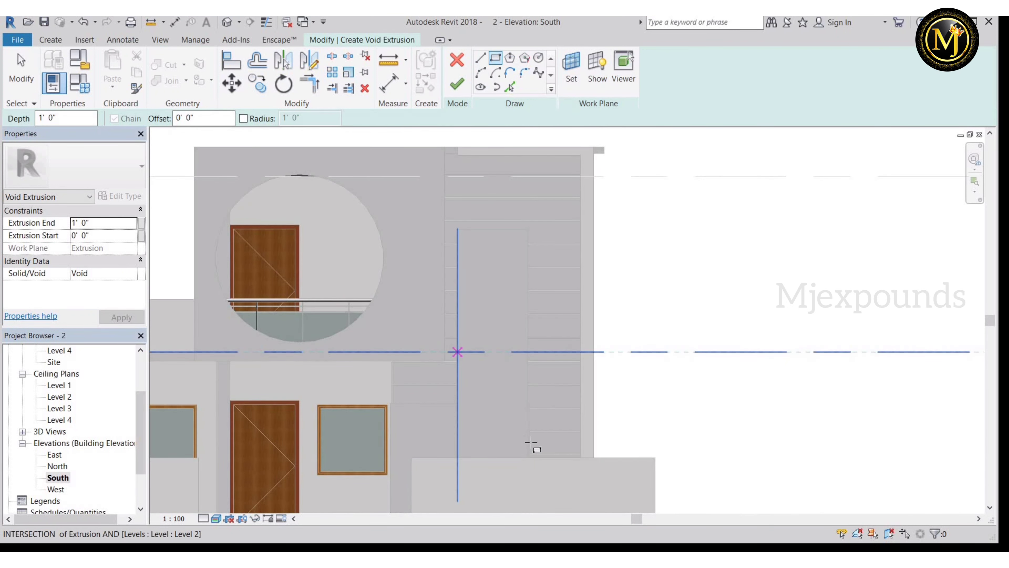
left_click(458, 351)
left_click(457, 84)
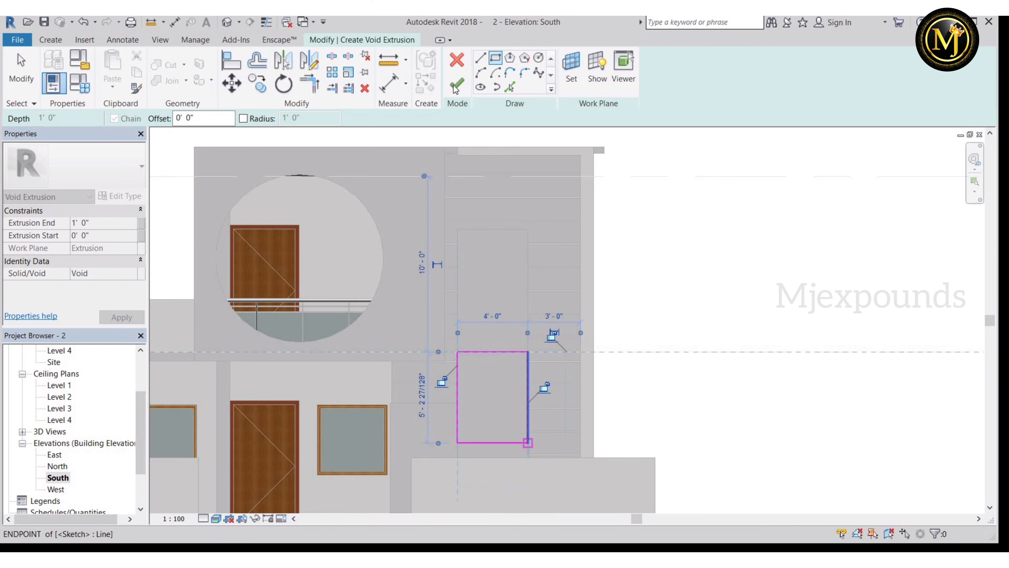
In 3D, select the void extrusion and pull its side face inward to narrow the opening.
left_click(227, 23)
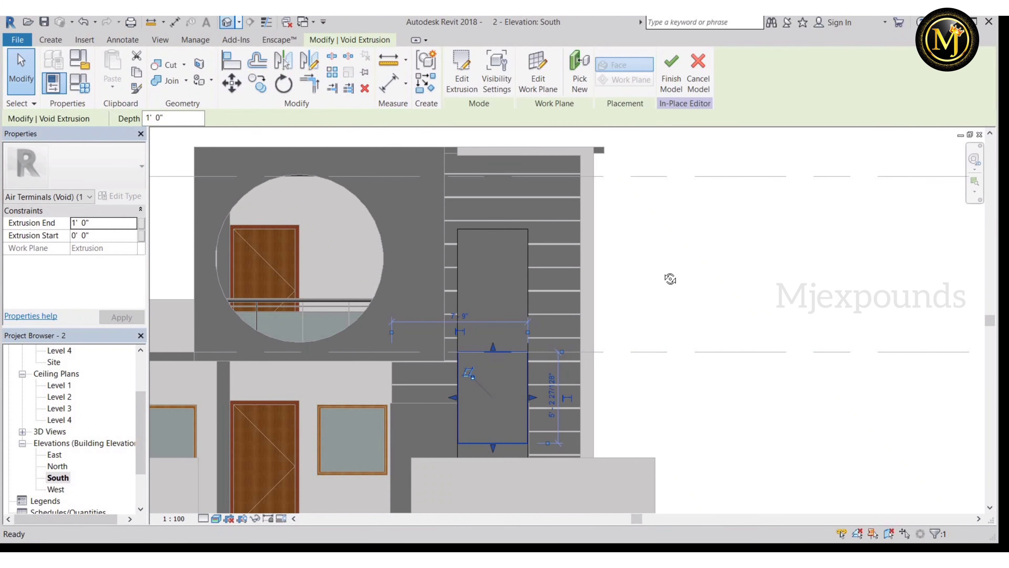
middle_click_drag(807, 218, 663, 276, "shift")
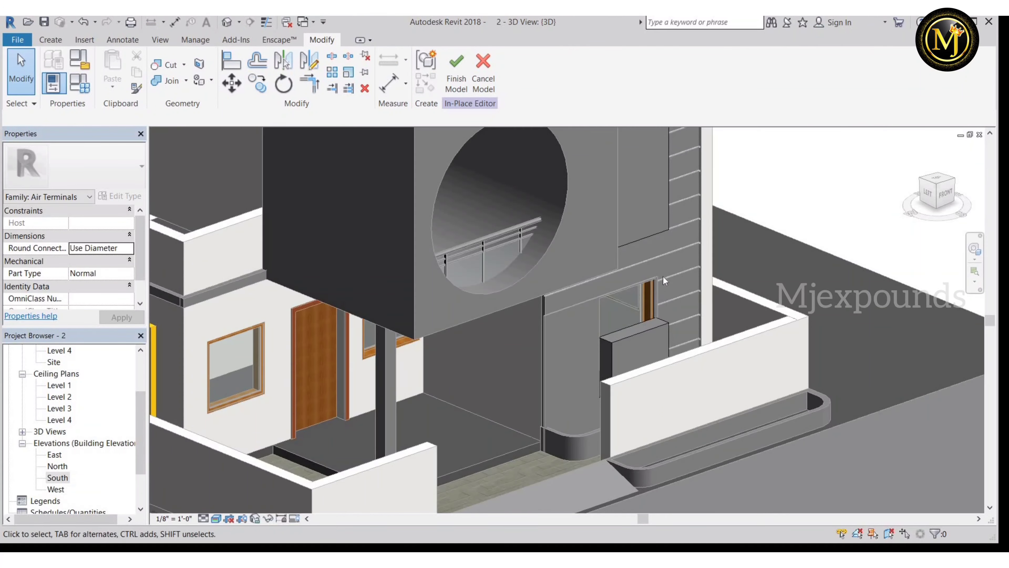
left_click(660, 281)
scroll(520, 321, "up", 3)
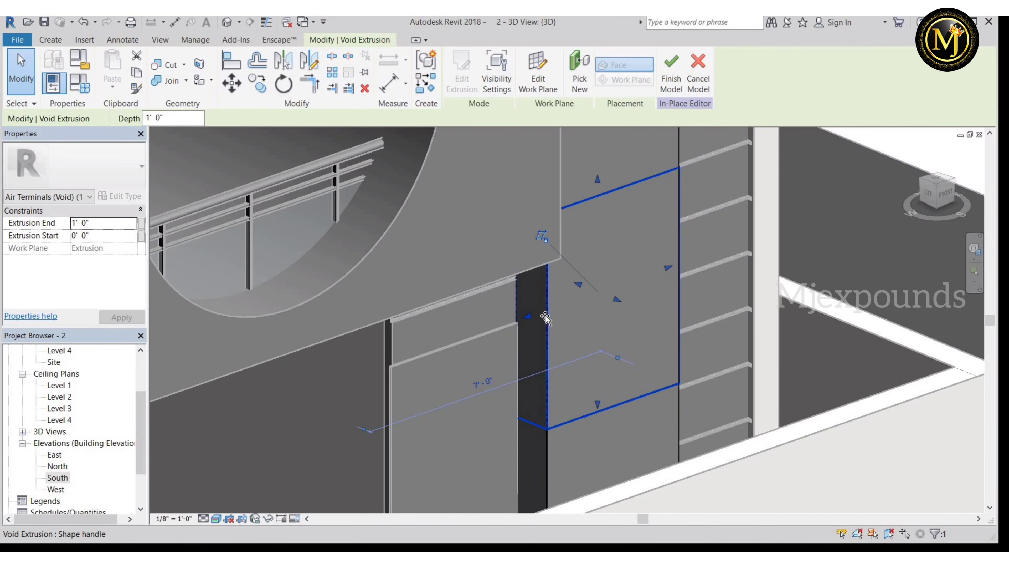
left_click_drag(530, 316, 771, 337)
scroll(727, 332, "down", 3)
left_click(728, 331)
Move the void's lower and upper faces downward to line the opening up with the ground-floor window.
middle_click_drag(649, 252, 622, 380, "shift")
scroll(621, 380, "up", 2)
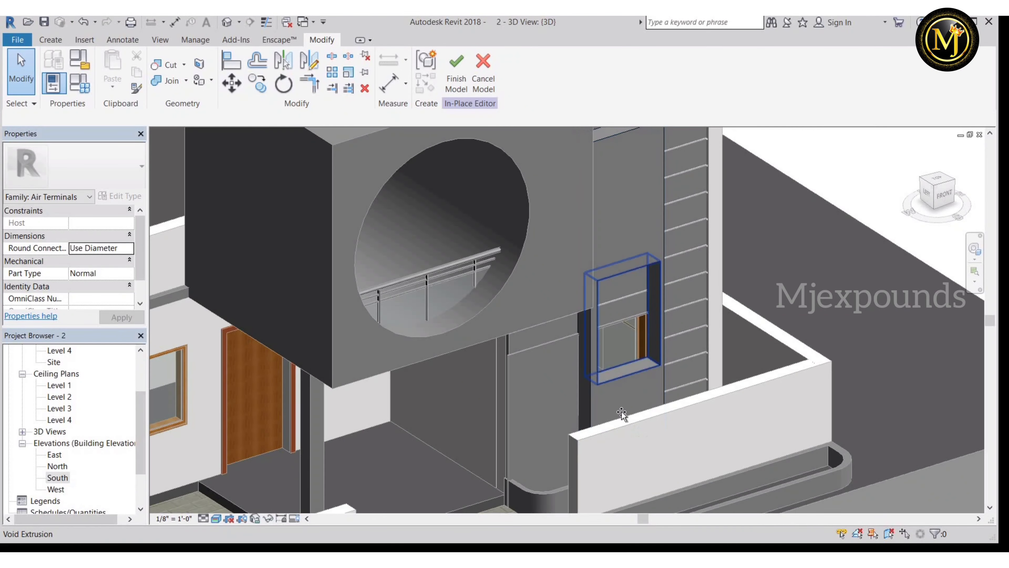
left_click(621, 378)
left_click_drag(622, 383, 623, 434)
left_click_drag(622, 262, 780, 340)
left_click(744, 311)
scroll(691, 247, "down", 2)
In the South elevation, copy the void straight up to the upper window and check both openings in 3D.
middle_click_drag(588, 239, 56, 479, "shift")
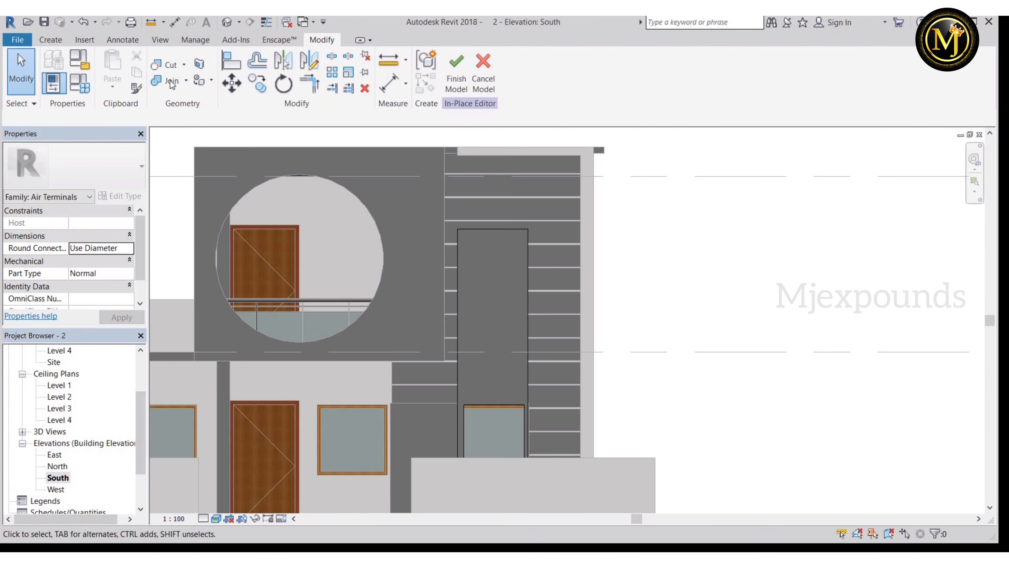
left_click(485, 405)
key("c")
key("o")
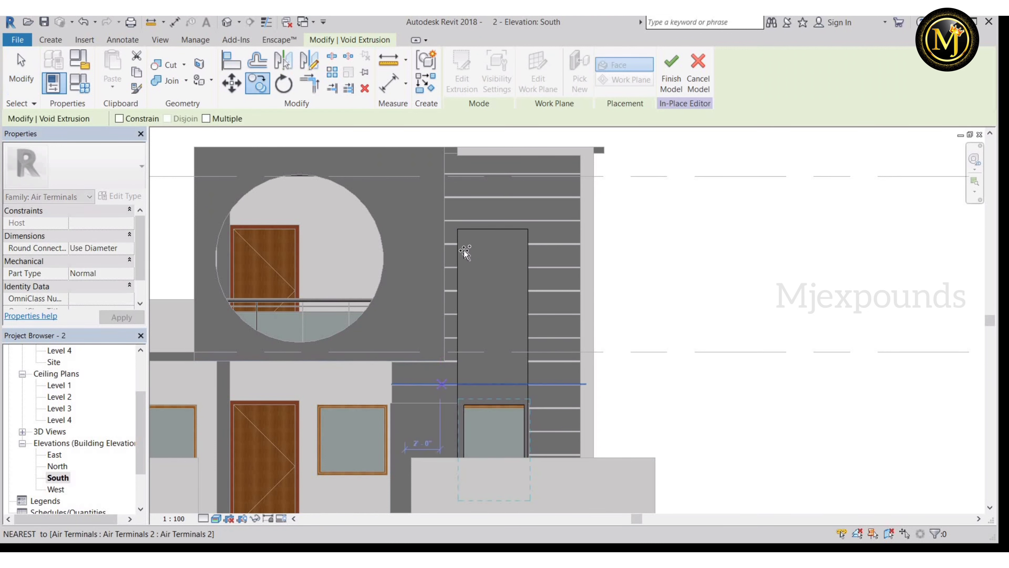
left_click(465, 405)
left_click(464, 247)
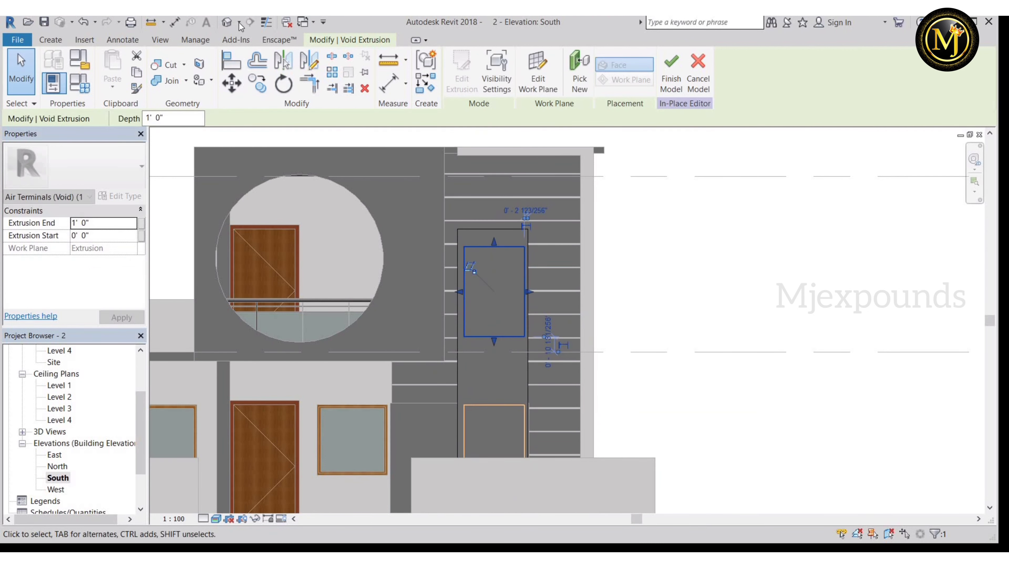
key("Escape")
left_click(227, 21)
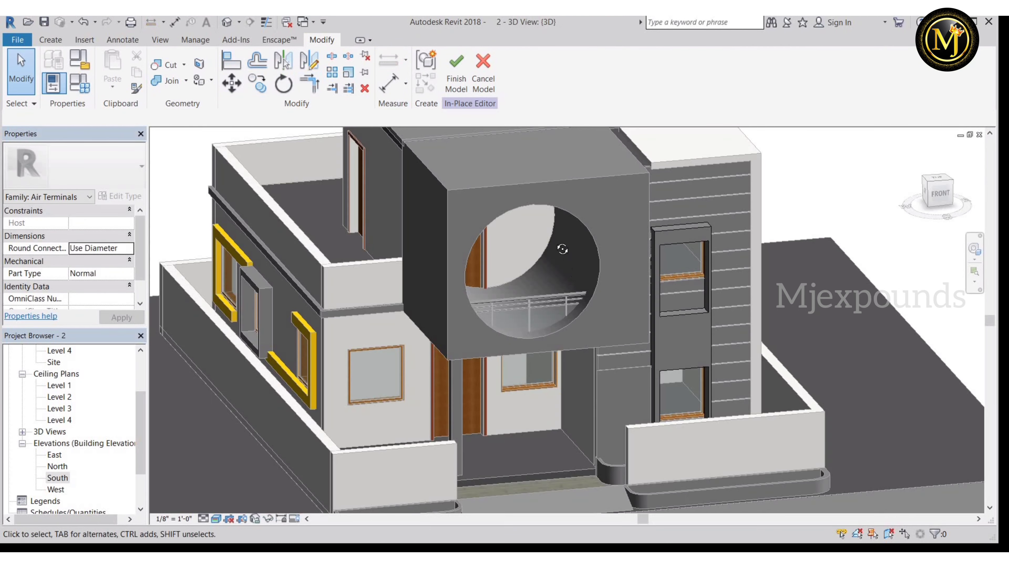
scroll(563, 248, "down", 3)
middle_click_drag(726, 272, 719, 346, "shift")
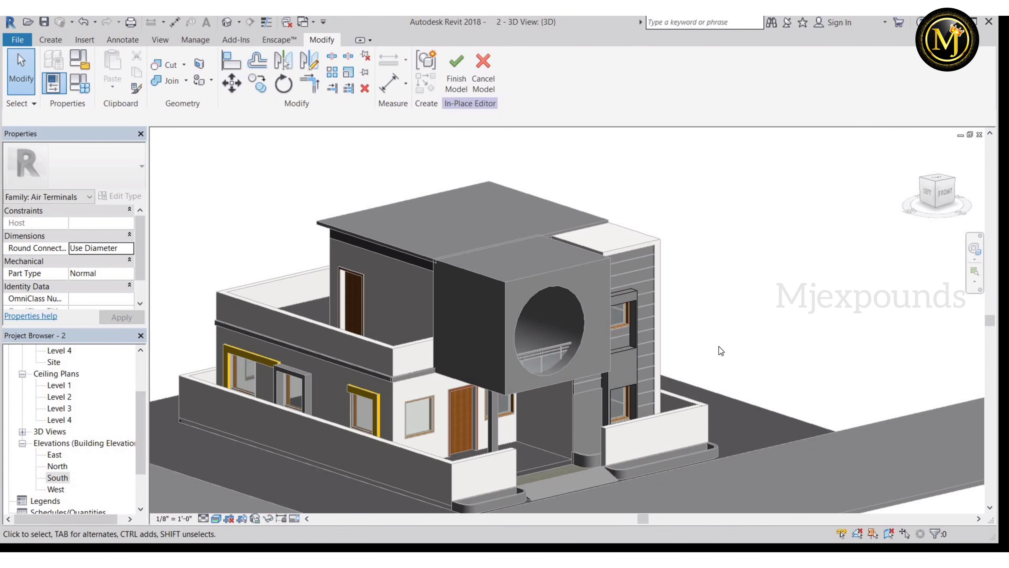
left_click(50, 40)
left_click(259, 76)
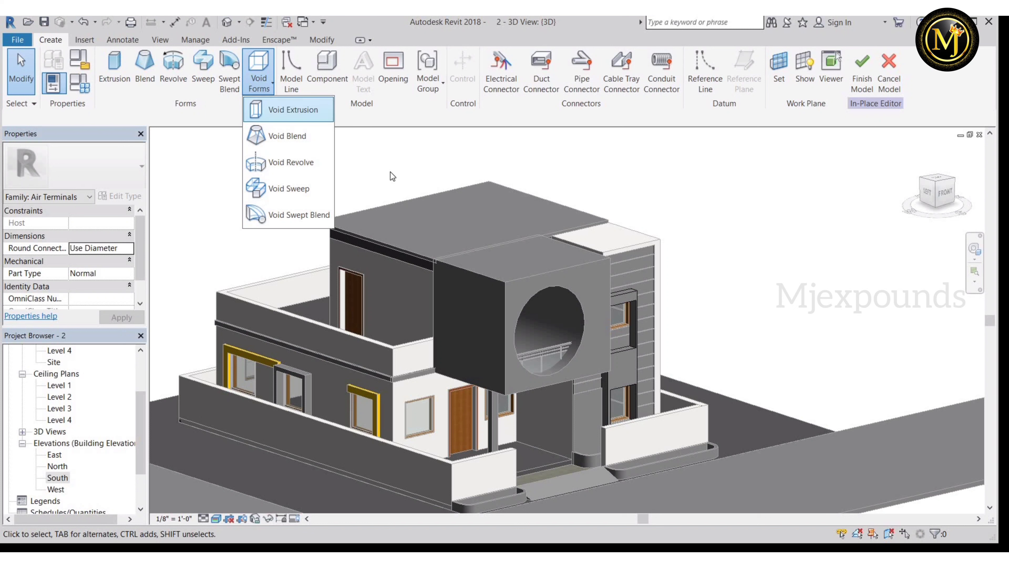
left_click(562, 249)
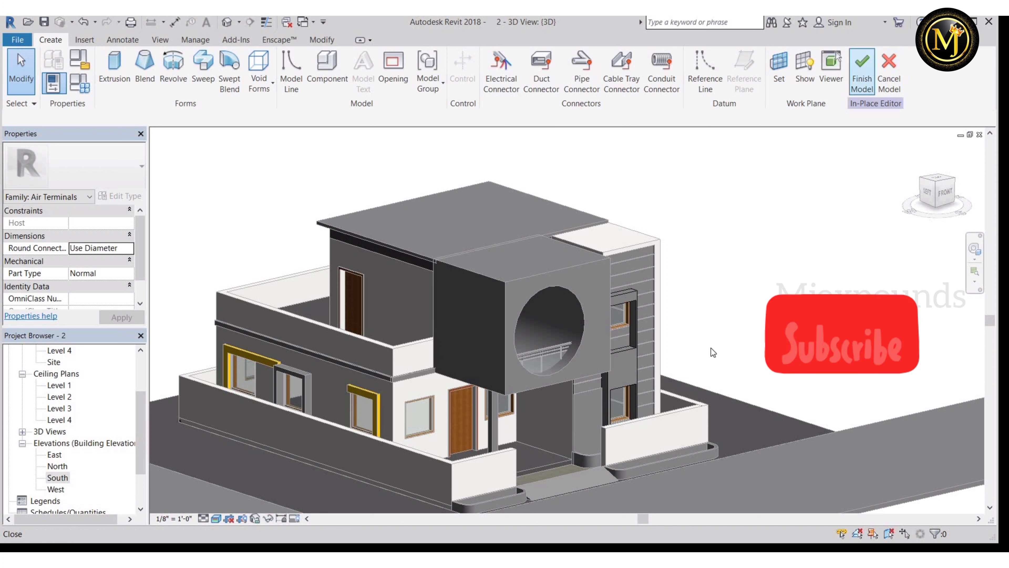
Finish the in-place model and view the whole house in 3D.
scroll(744, 349, "up", 2)
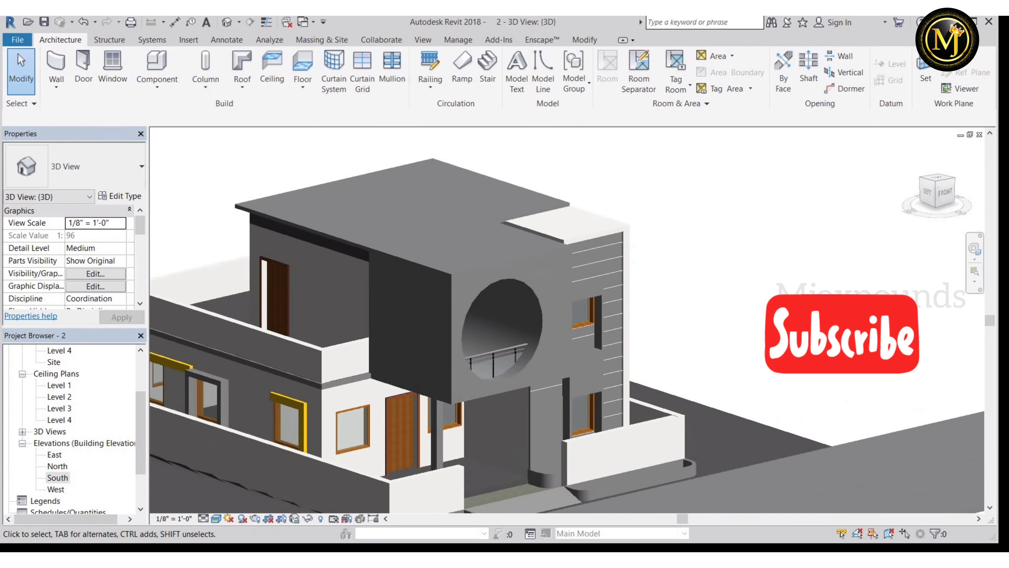
scroll(789, 388, "down", 3)
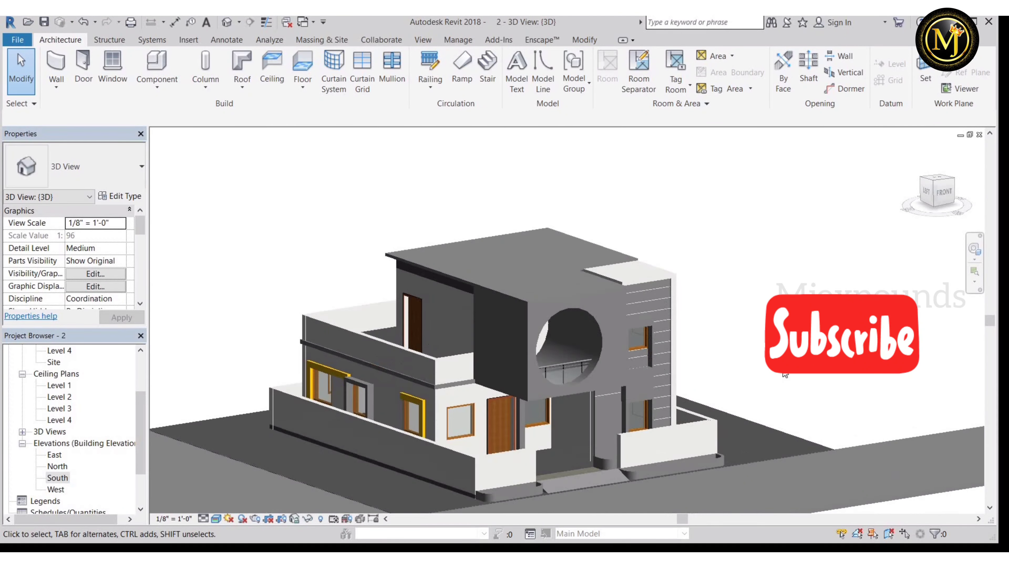
middle_click_drag(785, 375, 785, 371, "shift")
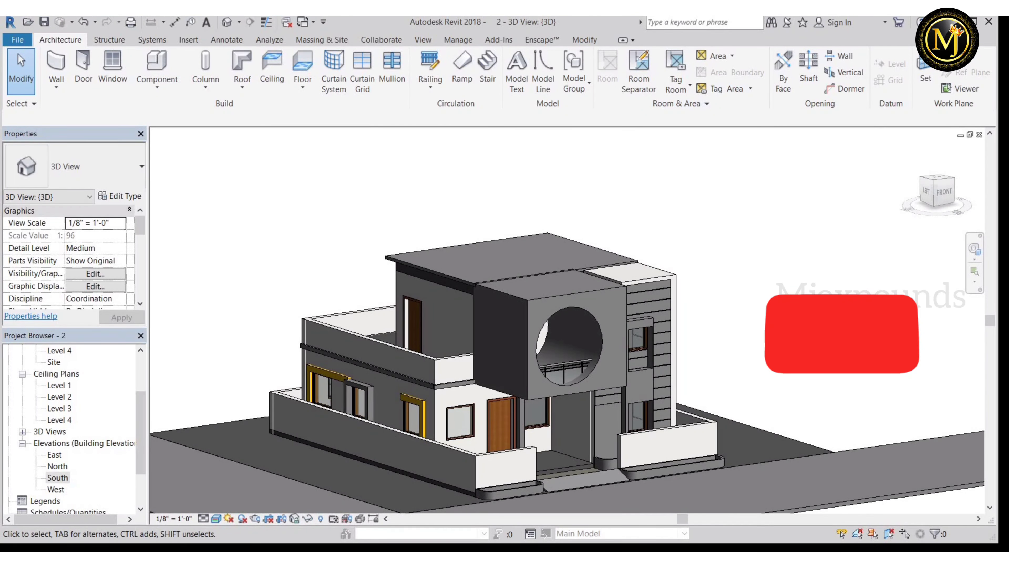